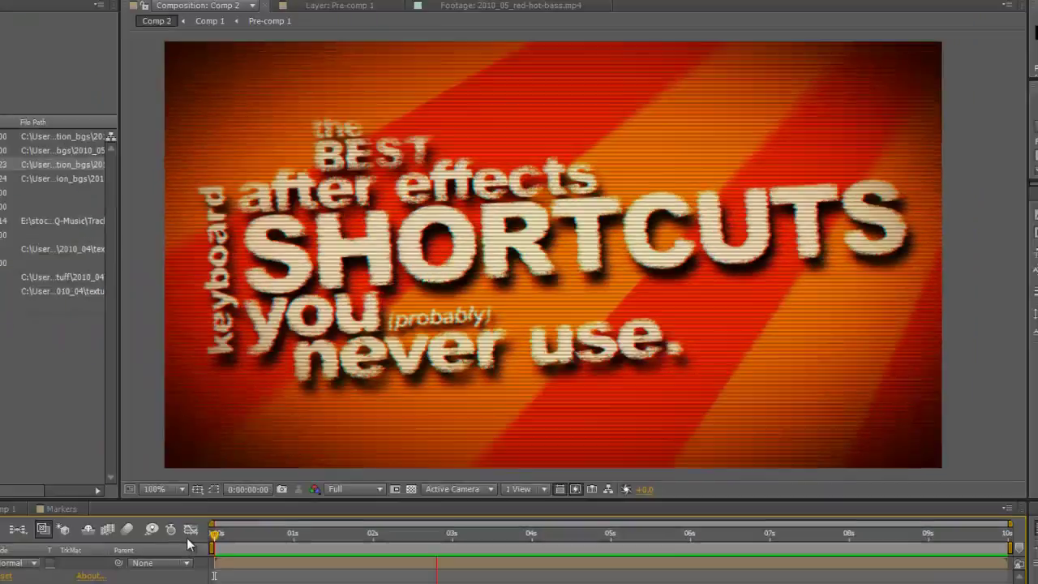
Collapse the Comp 1 layer's twirled-open properties in Comp 2's timeline with the U shortcut
{"action": "key", "text": "u"}
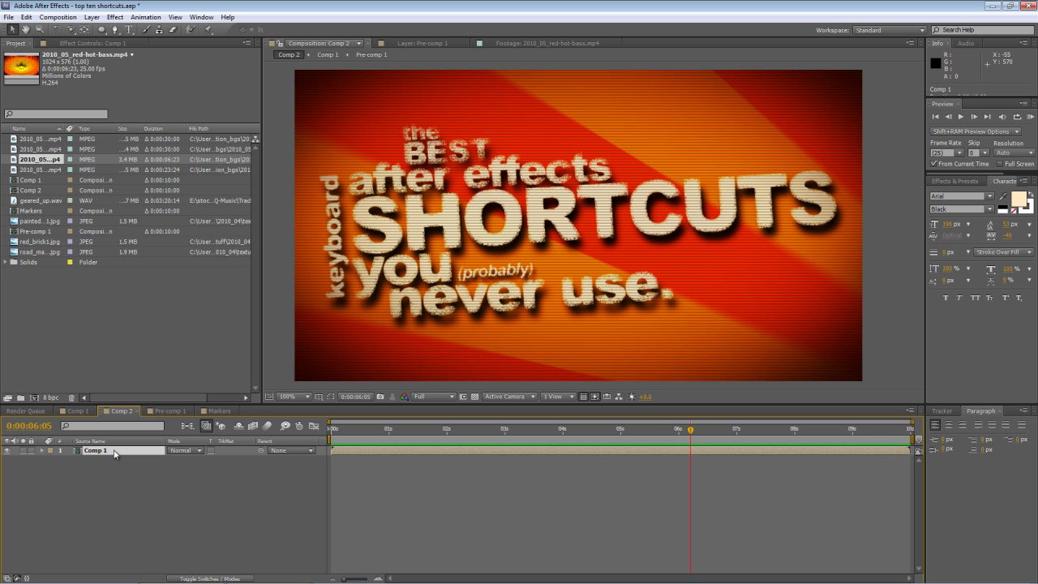
{"action": "left_click", "coordinate": [283, 502]}
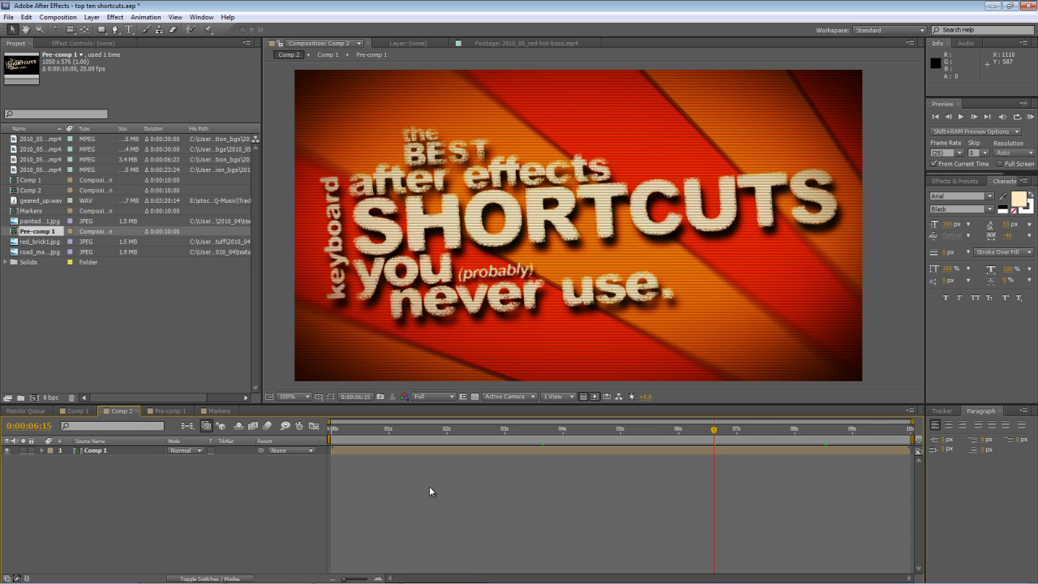
{"action": "left_click", "coordinate": [99, 450]}
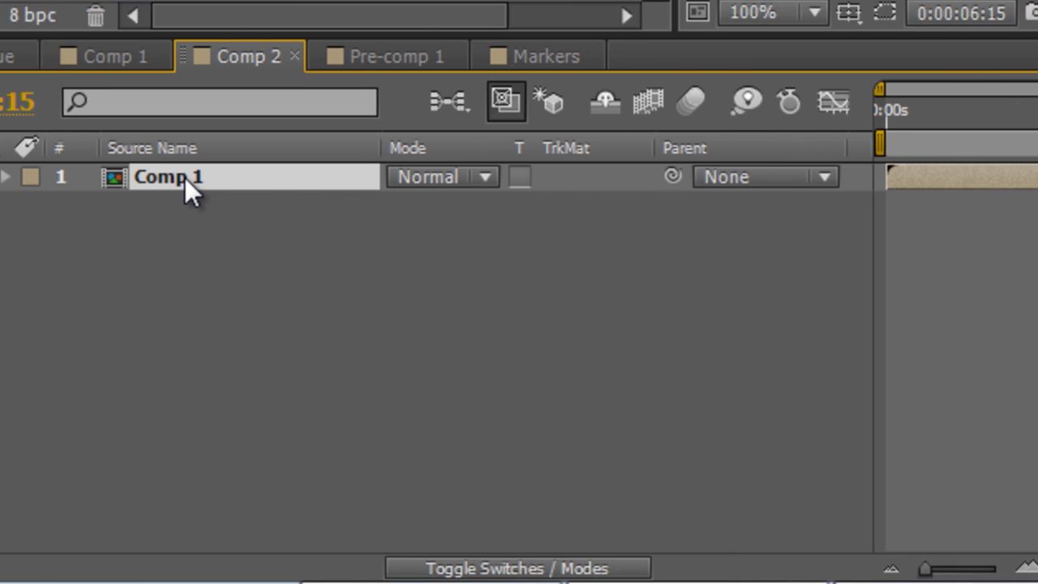
{"action": "key", "text": "KP_Multiply"}
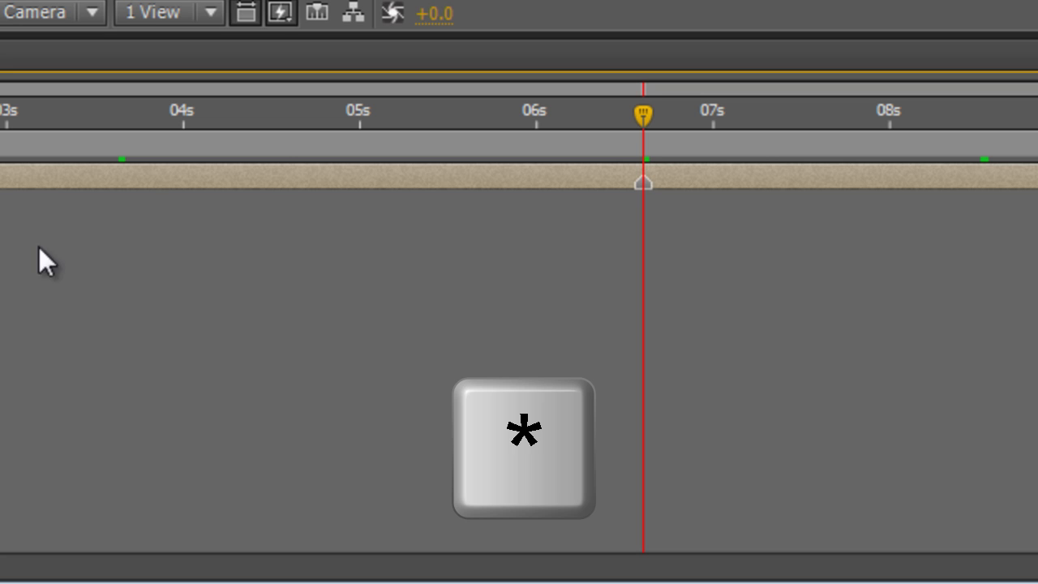
{"action": "key", "text": "Page_Up"}
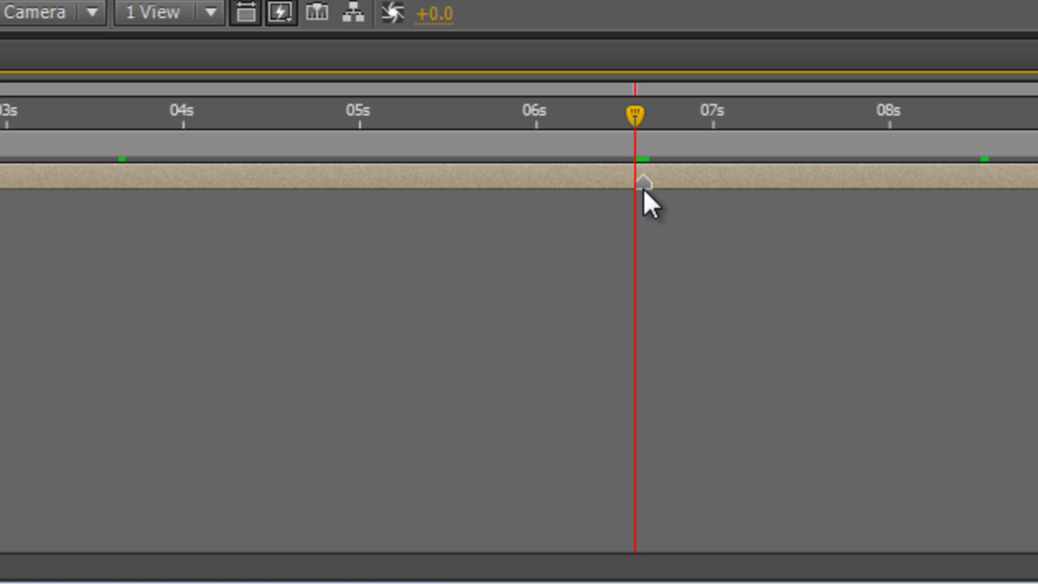
{"action": "right_click", "coordinate": [643, 188]}
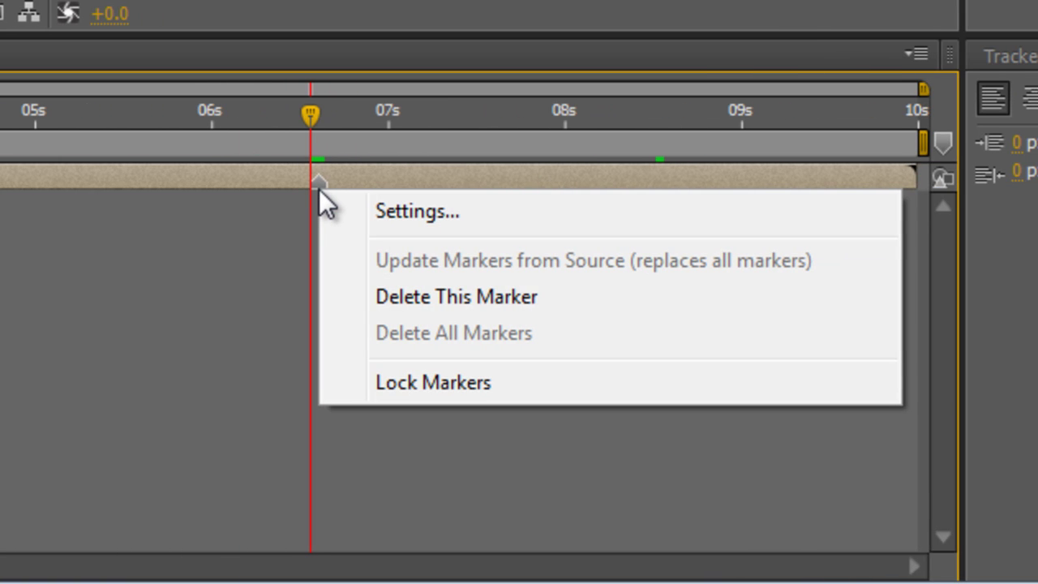
{"action": "left_click", "coordinate": [418, 300]}
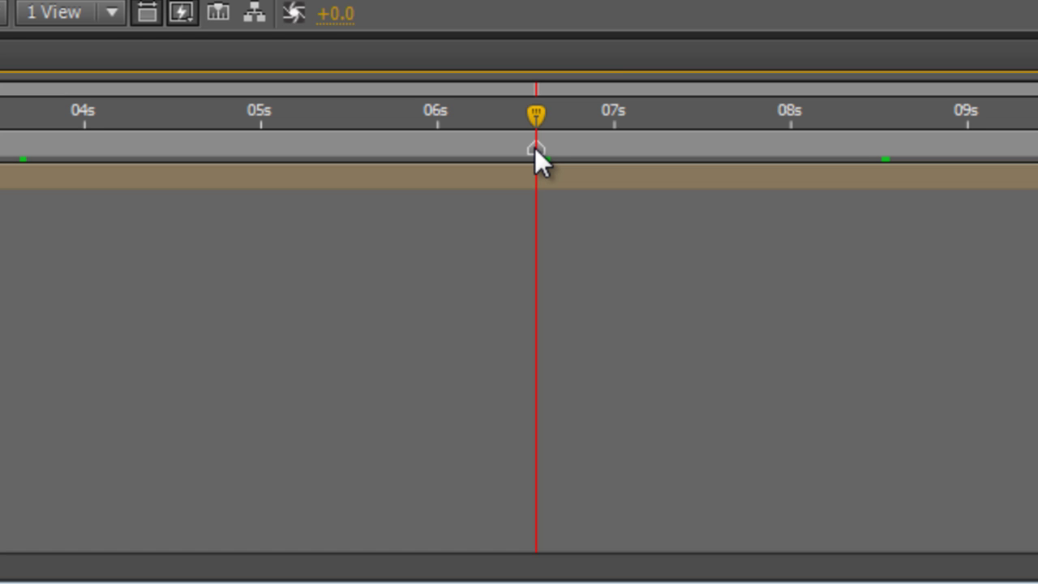
{"action": "right_click", "coordinate": [535, 148]}
{"action": "left_click", "coordinate": [641, 268]}
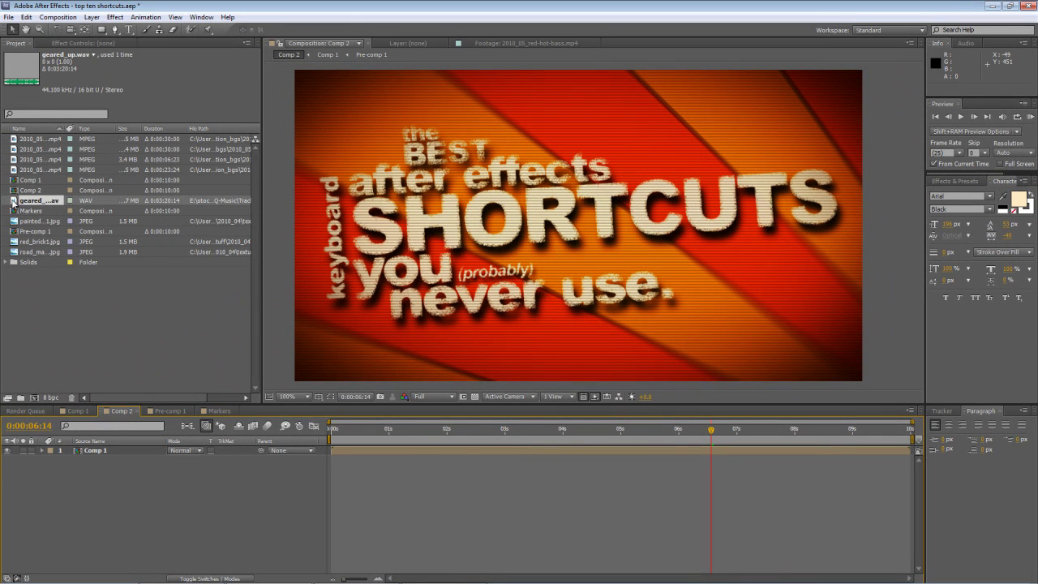
Add geared_up.wav to Comp 2, show its waveform, and mark a beat during preview
{"action": "left_click_drag", "start_coordinate": [13, 204], "coordinate": [99, 522]}
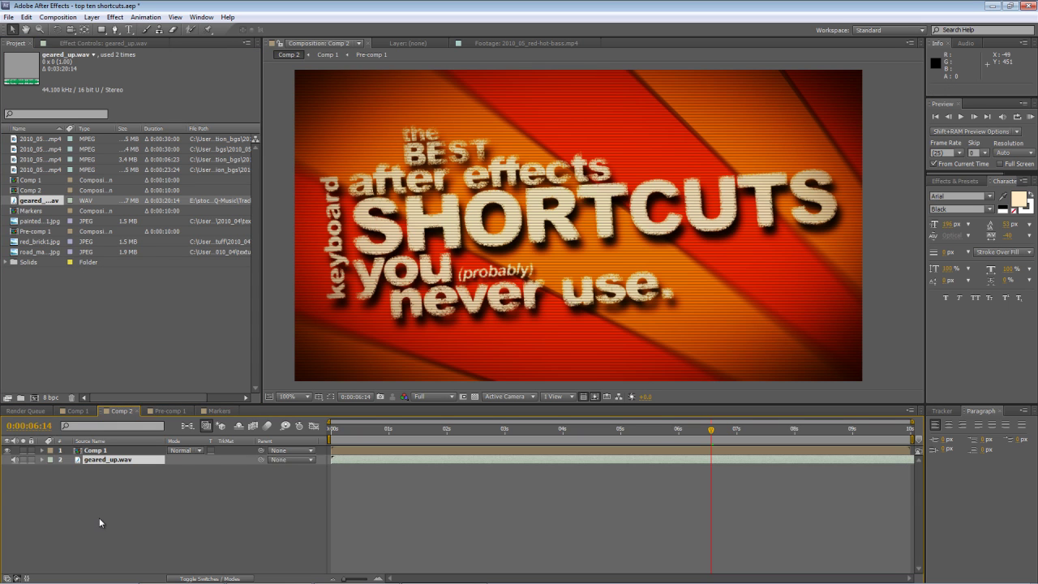
{"action": "key", "text": "l"}
{"action": "key", "text": "l"}
{"action": "key", "text": "Home"}
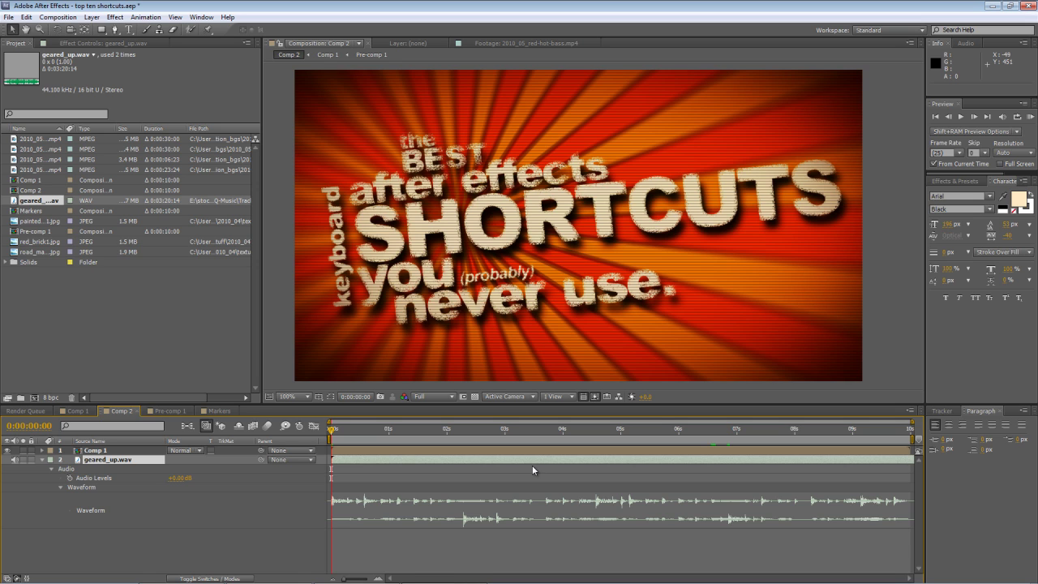
{"action": "key", "text": "KP_Decimal"}
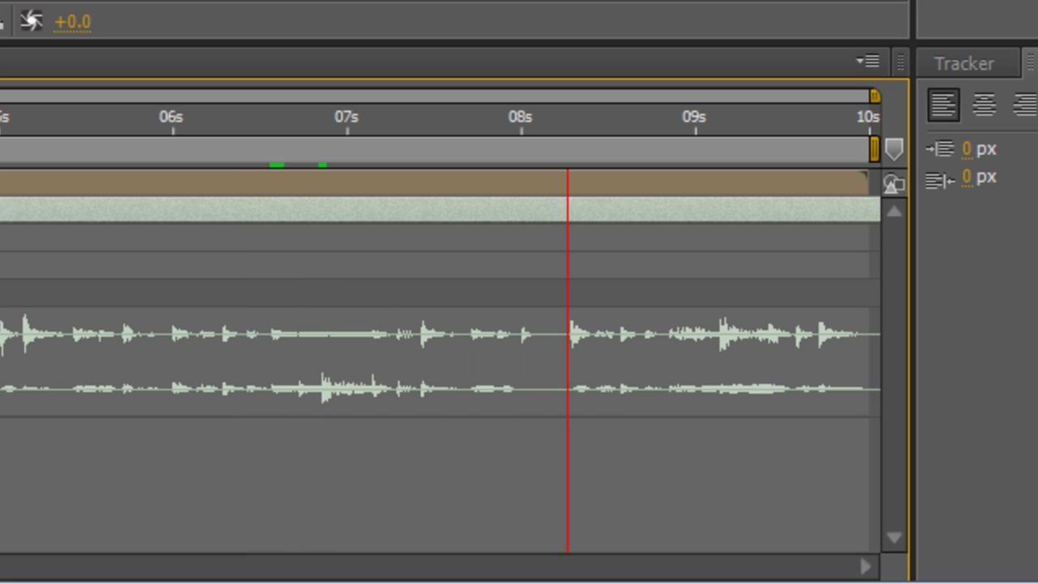
{"action": "key", "text": "KP_Multiply"}
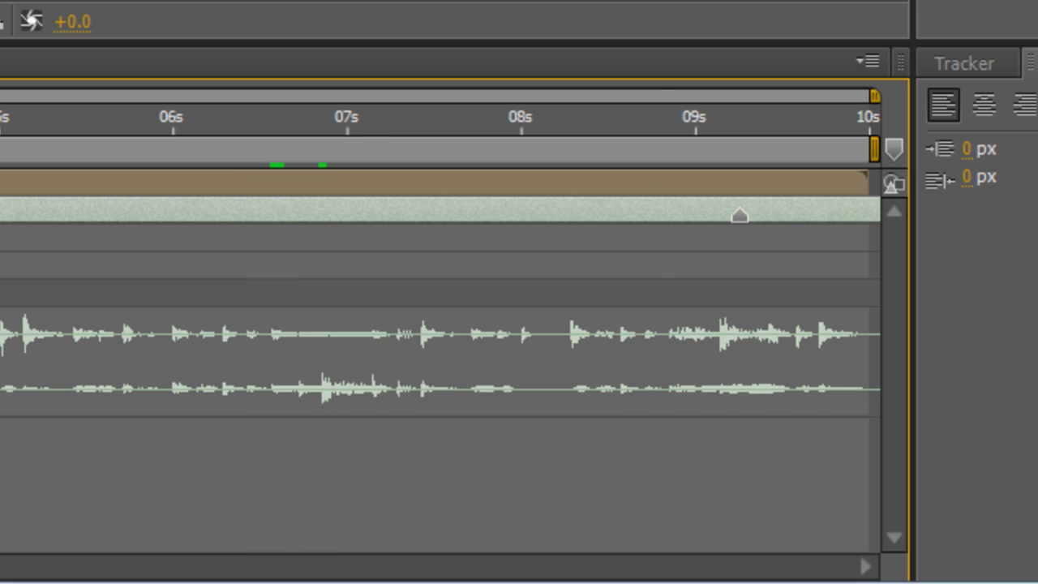
Slide Comp 1 to start at the 9-second beat marker, then return it to 0
{"action": "left_click_drag", "start_coordinate": [660, 123], "coordinate": [735, 123]}
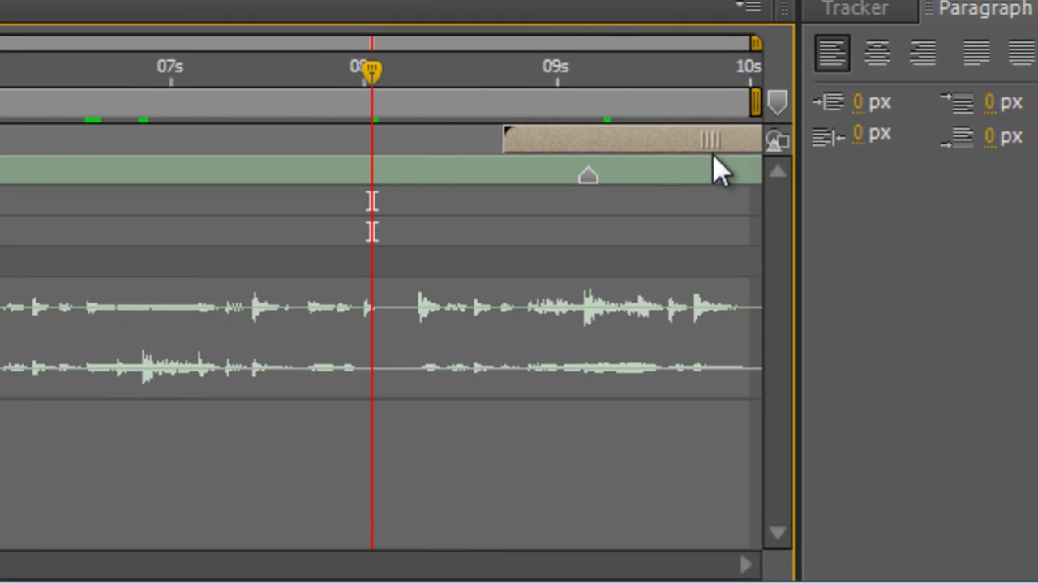
{"action": "left_click_drag", "start_coordinate": [714, 154], "coordinate": [609, 147]}
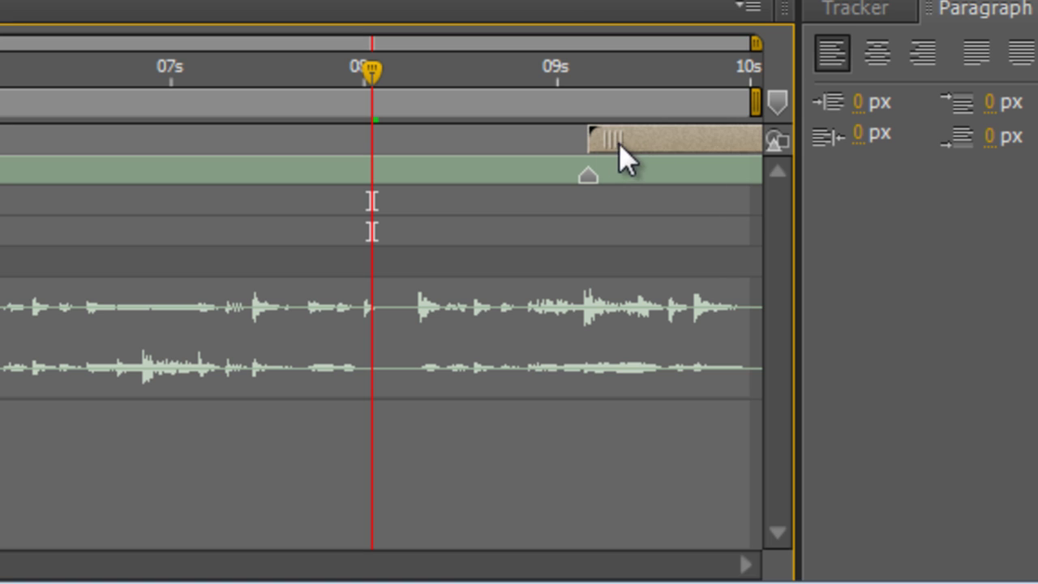
{"action": "left_click_drag", "start_coordinate": [509, 78], "coordinate": [543, 71]}
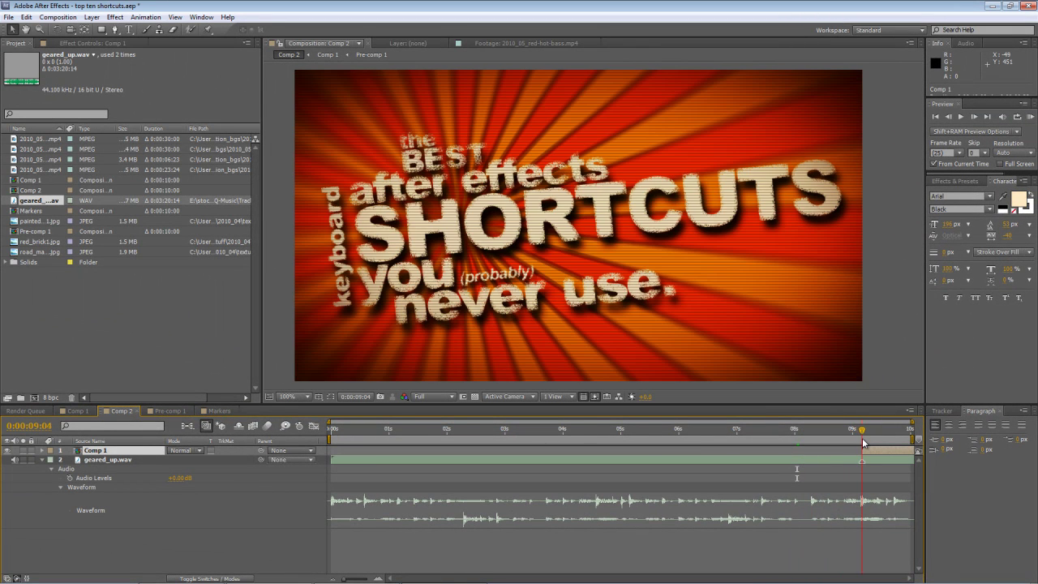
{"action": "key", "text": "shift+Page_Up"}
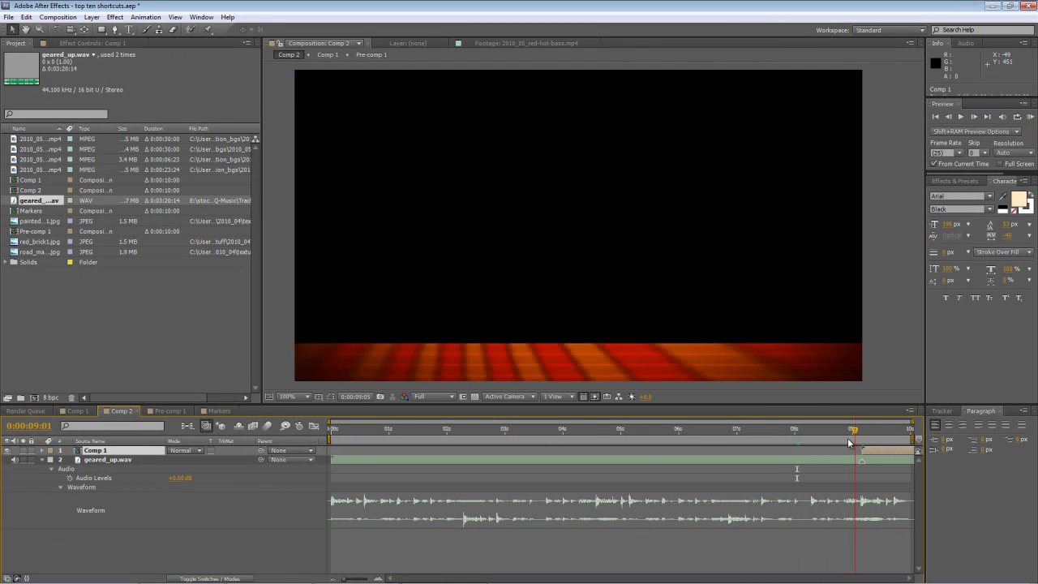
{"action": "left_click_drag", "start_coordinate": [882, 450], "coordinate": [344, 453]}
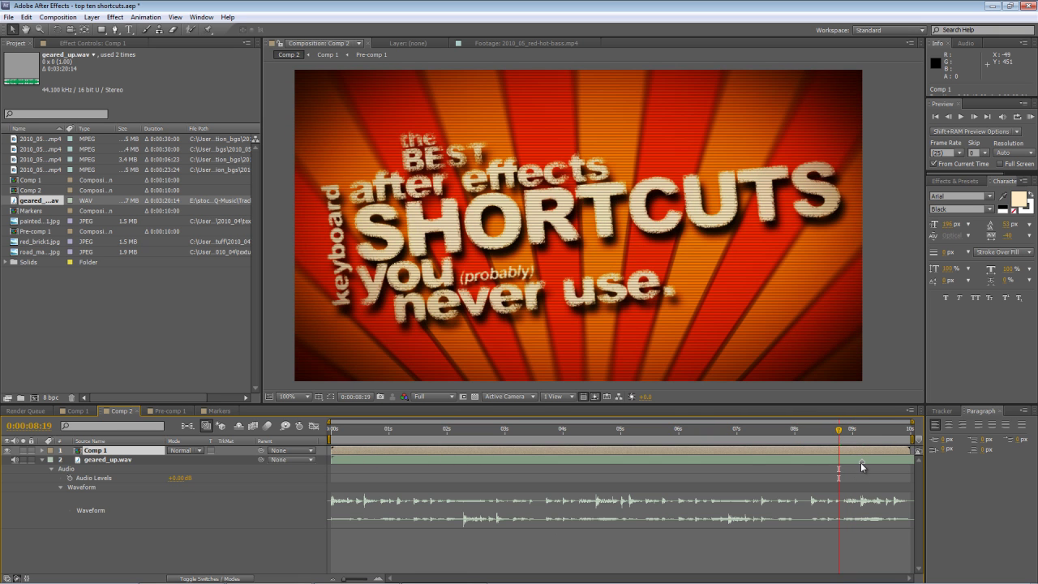
Delete the geared_up.wav layer marker and deselect all layers
{"action": "right_click", "coordinate": [861, 464]}
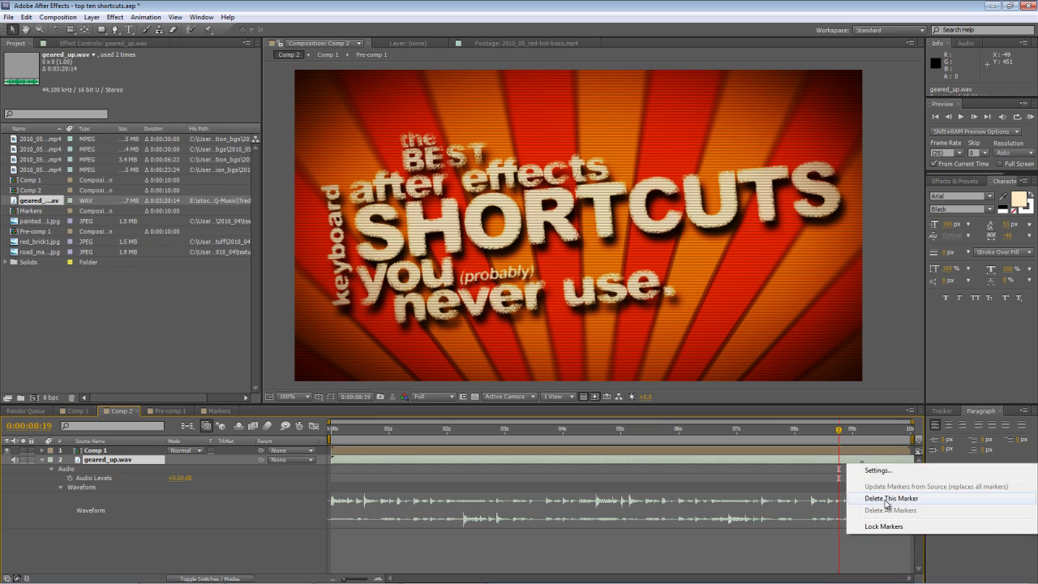
{"action": "left_click", "coordinate": [871, 498]}
{"action": "left_click", "coordinate": [293, 536]}
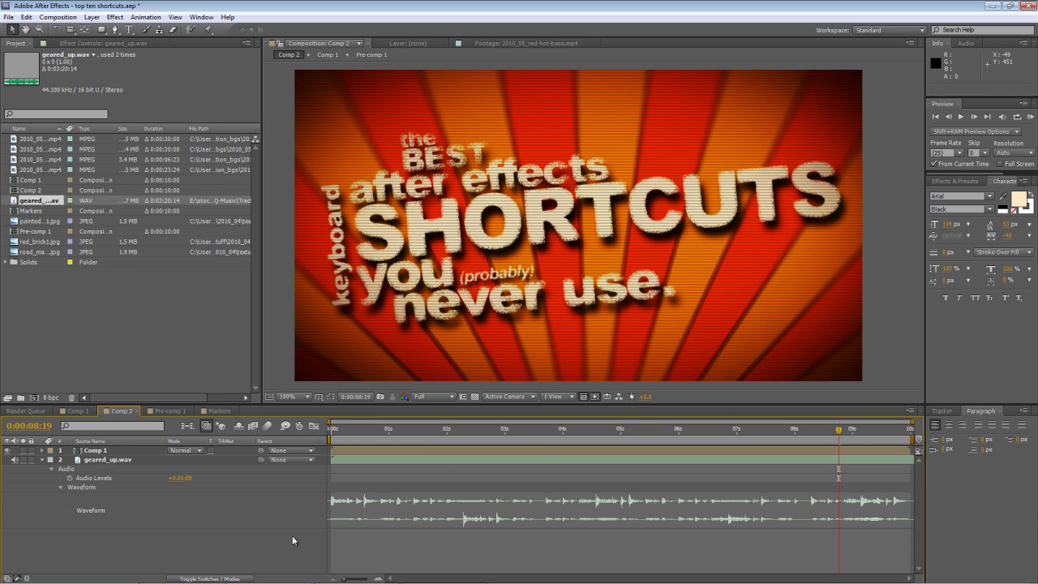
Place numbered composition markers 1, 3 and 7, nudging marker 7 to 0:00:06:13
{"action": "left_click", "coordinate": [424, 430]}
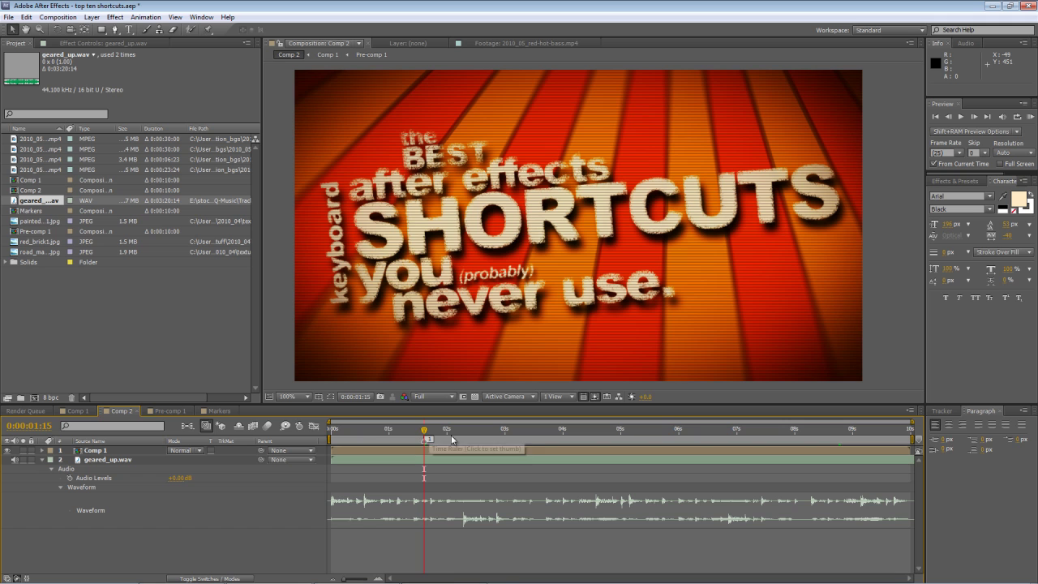
{"action": "left_click", "coordinate": [493, 430]}
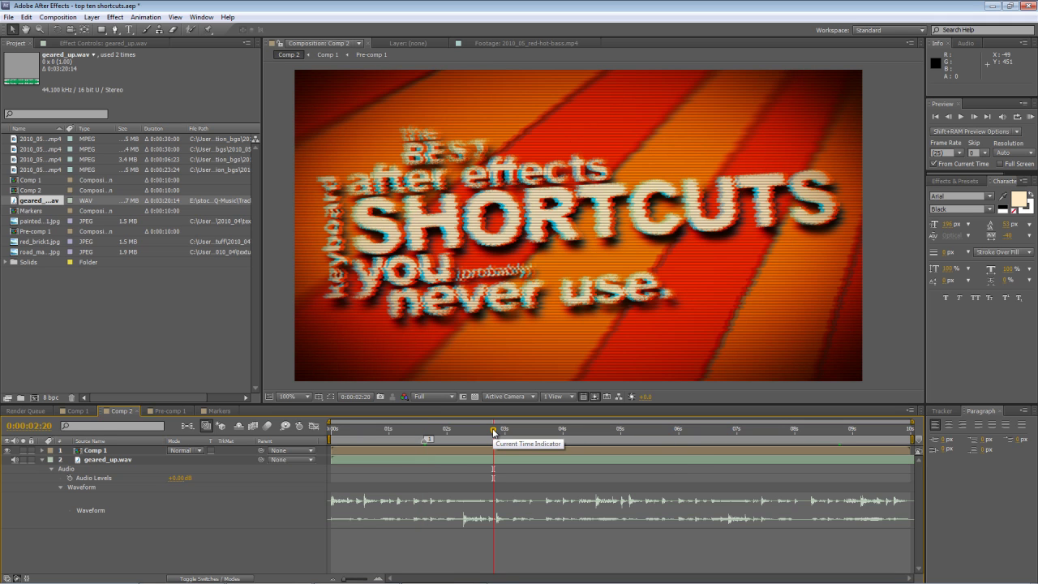
{"action": "key", "text": "shift+1"}
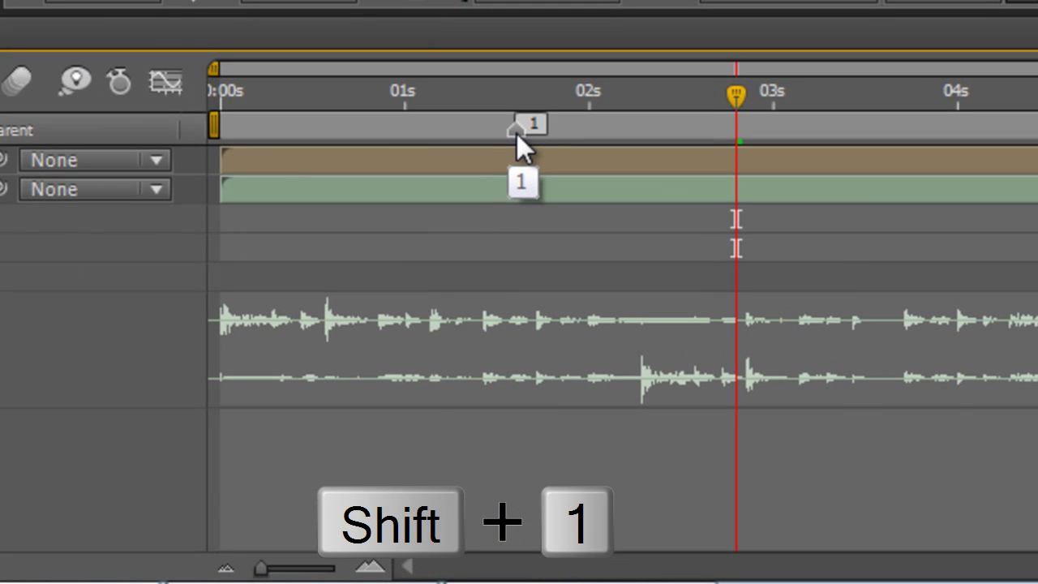
{"action": "key", "text": "shift+3"}
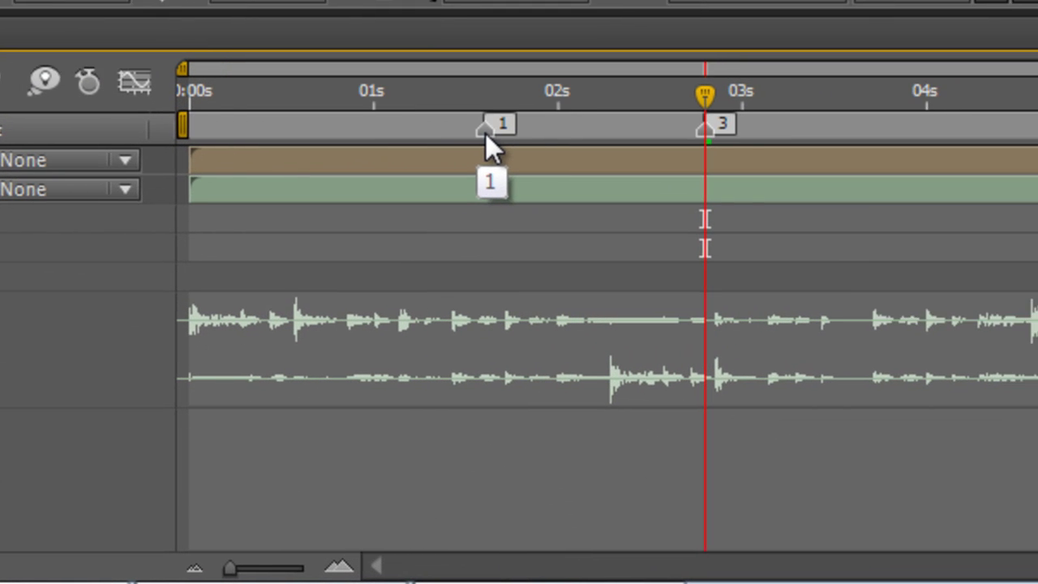
{"action": "left_click", "coordinate": [563, 97]}
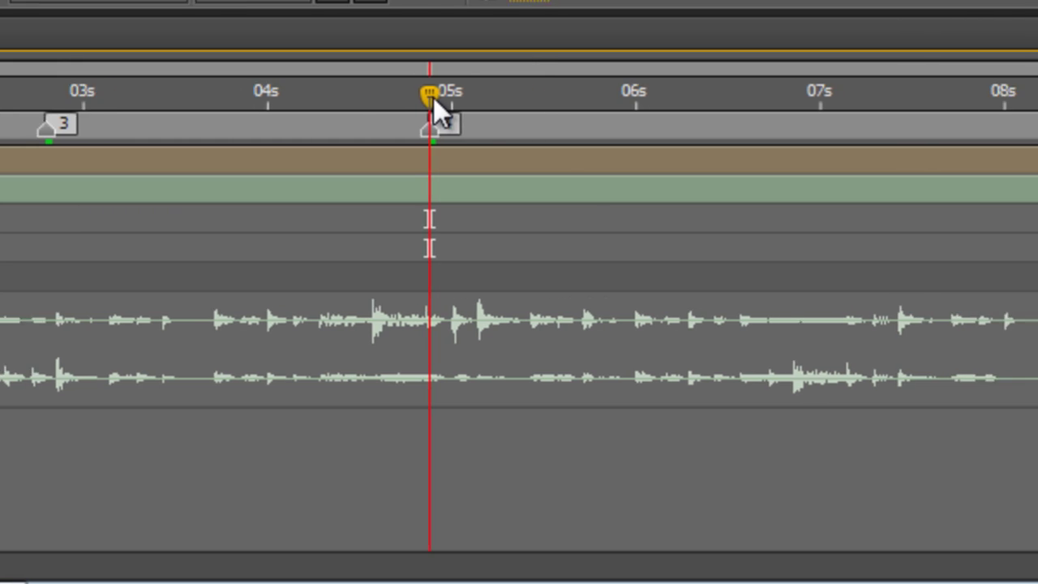
{"action": "scroll", "coordinate": [437, 101], "scroll_direction": "right", "scroll_amount": 3}
{"action": "left_click", "coordinate": [442, 104]}
{"action": "key", "text": "shift+7"}
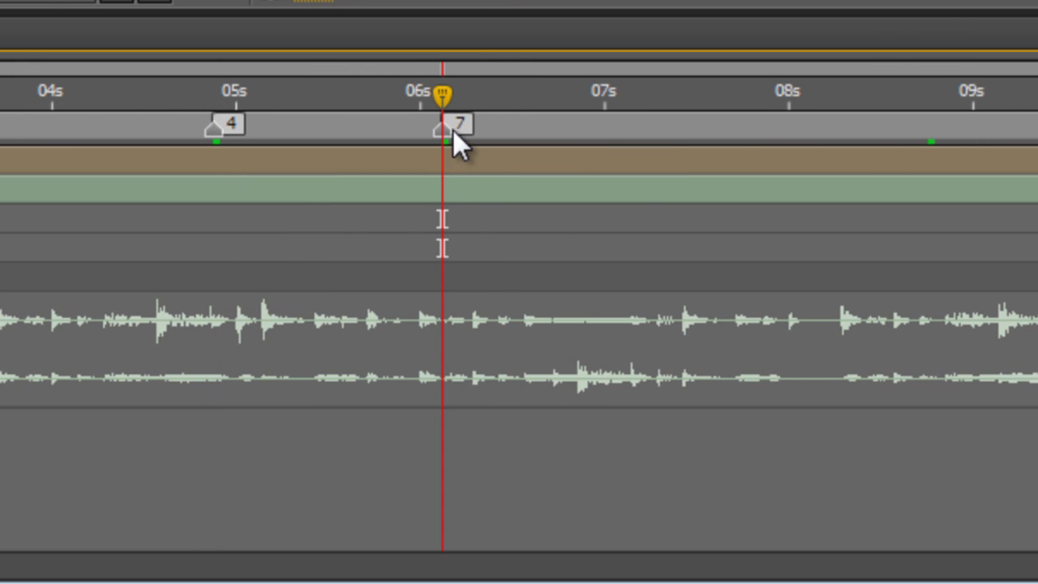
{"action": "left_click_drag", "start_coordinate": [213, 130], "coordinate": [227, 132]}
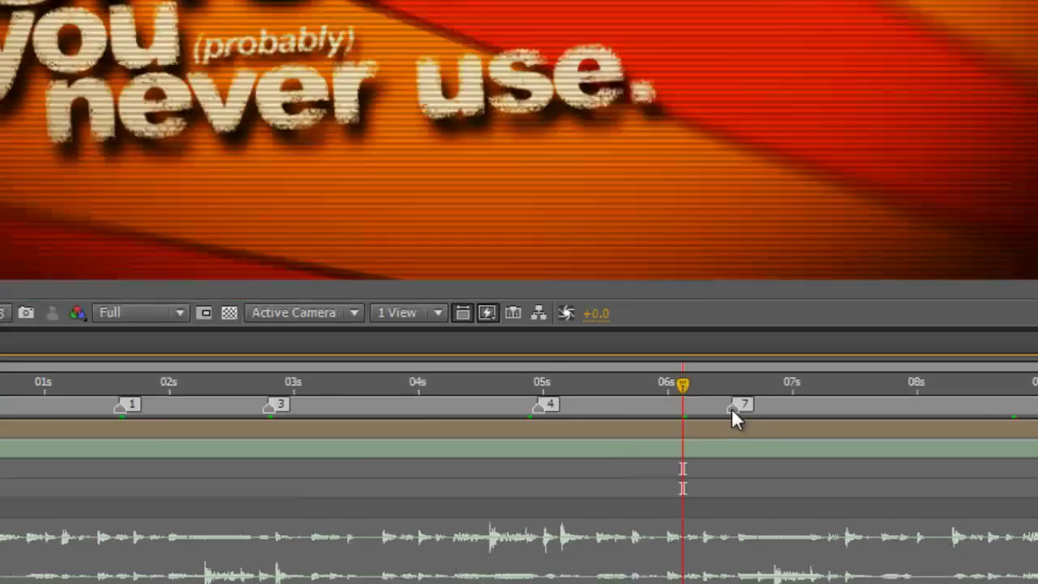
{"action": "double_click", "coordinate": [515, 130]}
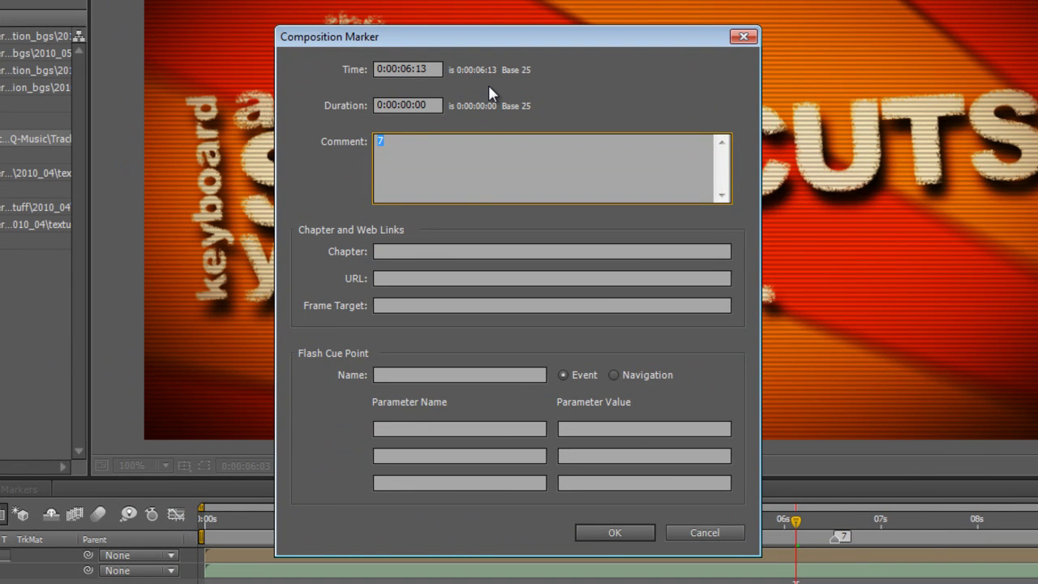
{"action": "left_click", "coordinate": [423, 249]}
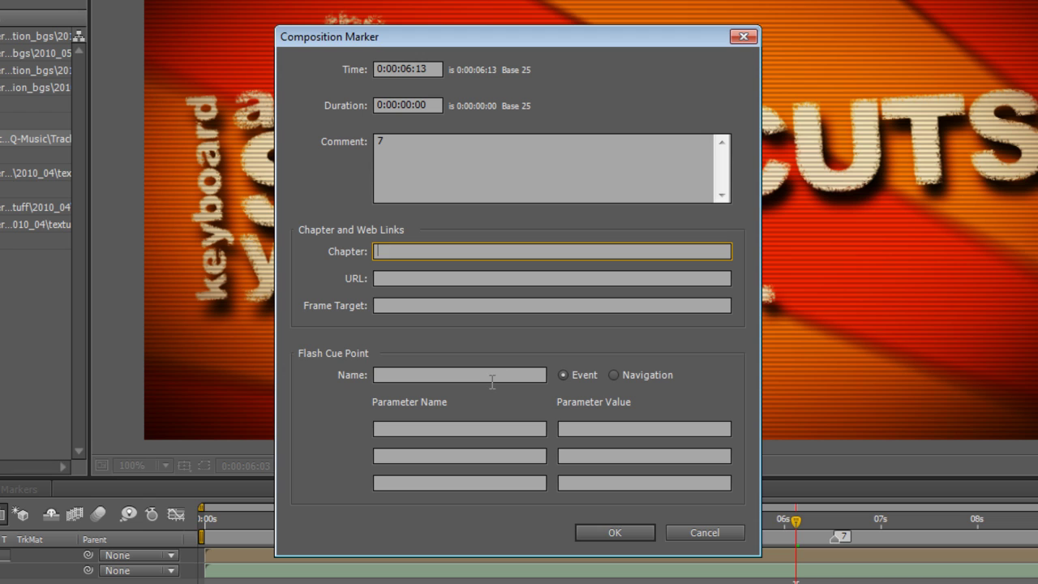
{"action": "left_click", "coordinate": [718, 535]}
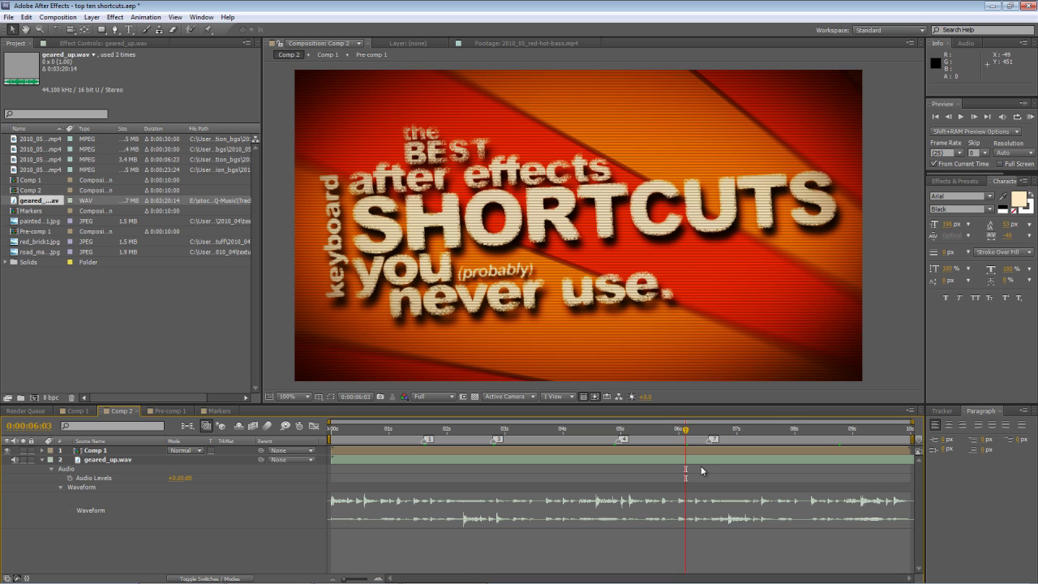
Undo the numbered comp markers and scrub the playhead to 0:00:01:18
{"action": "key", "text": "ctrl+z"}
{"action": "left_click", "coordinate": [380, 430]}
{"action": "left_click_drag", "start_coordinate": [396, 435], "coordinate": [431, 432]}
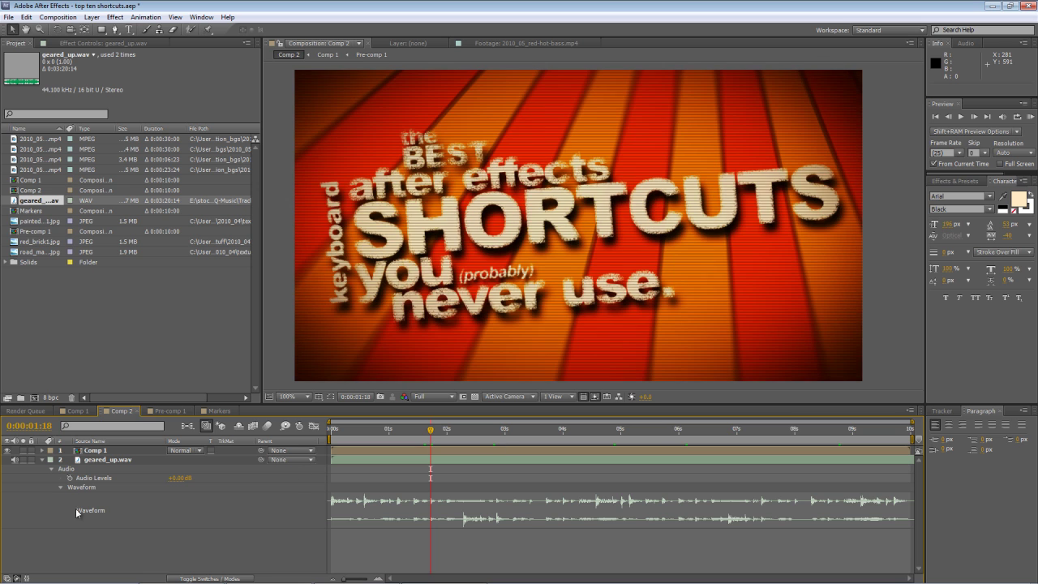
Select Comp 1, preview, and measure 0:00:03:23 between its layer markers, then deselect
{"action": "left_click", "coordinate": [109, 451]}
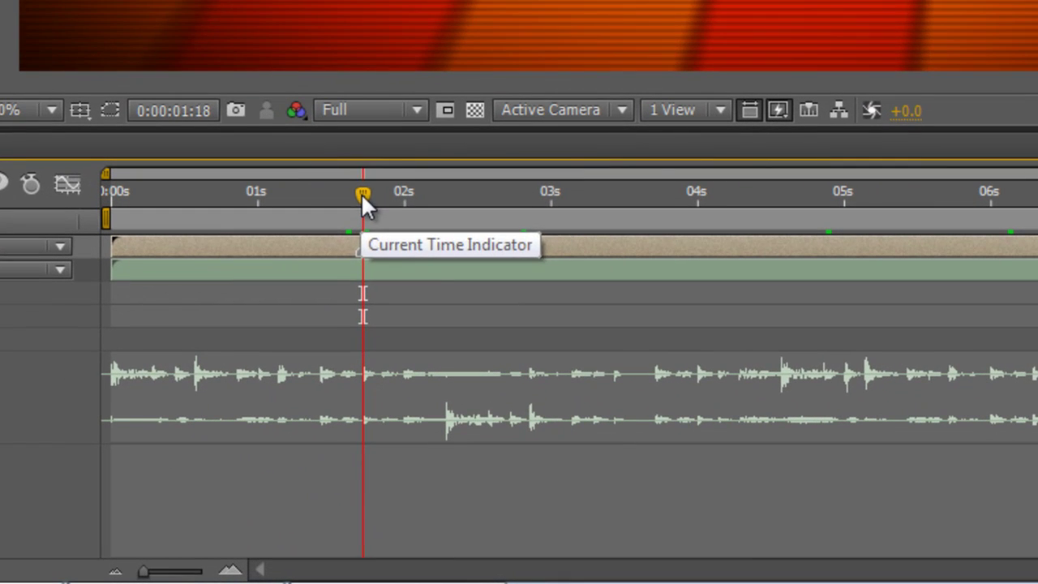
{"action": "left_click_drag", "start_coordinate": [430, 432], "coordinate": [562, 428]}
{"action": "left_click_drag", "start_coordinate": [705, 194], "coordinate": [938, 205]}
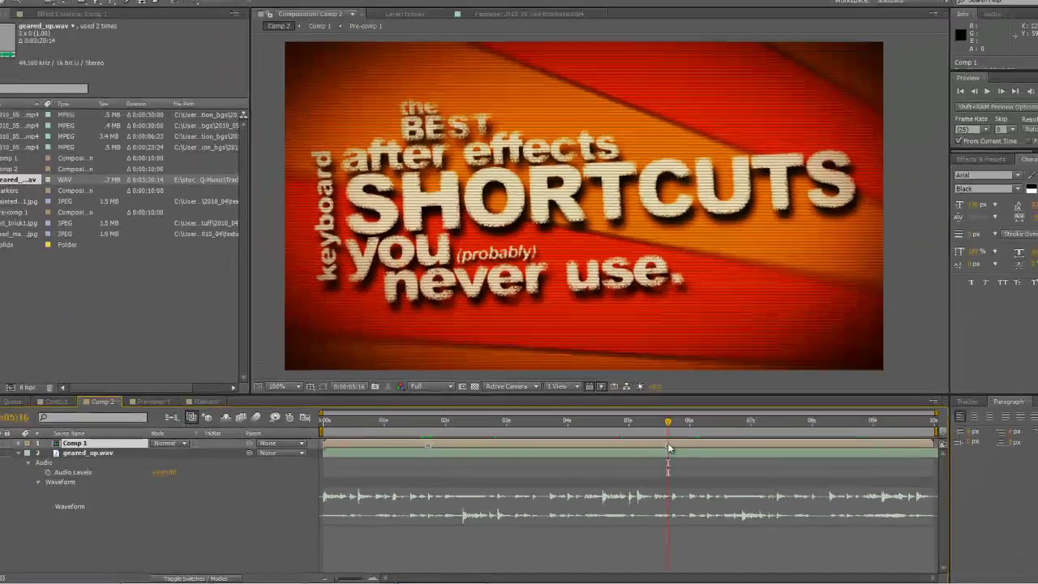
{"action": "key", "text": "Home"}
{"action": "key", "text": "space"}
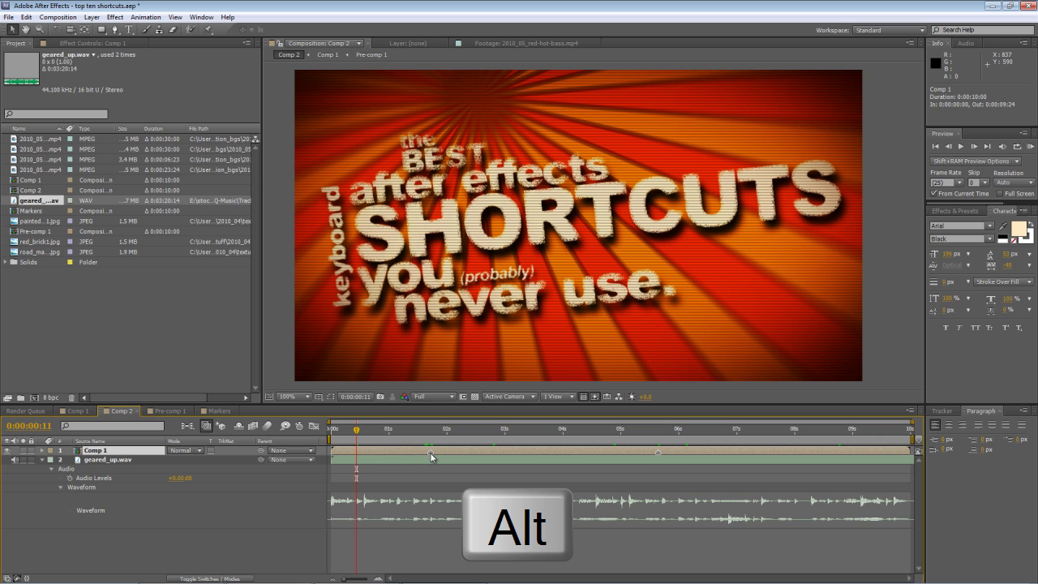
{"action": "left_click", "coordinate": [657, 454]}
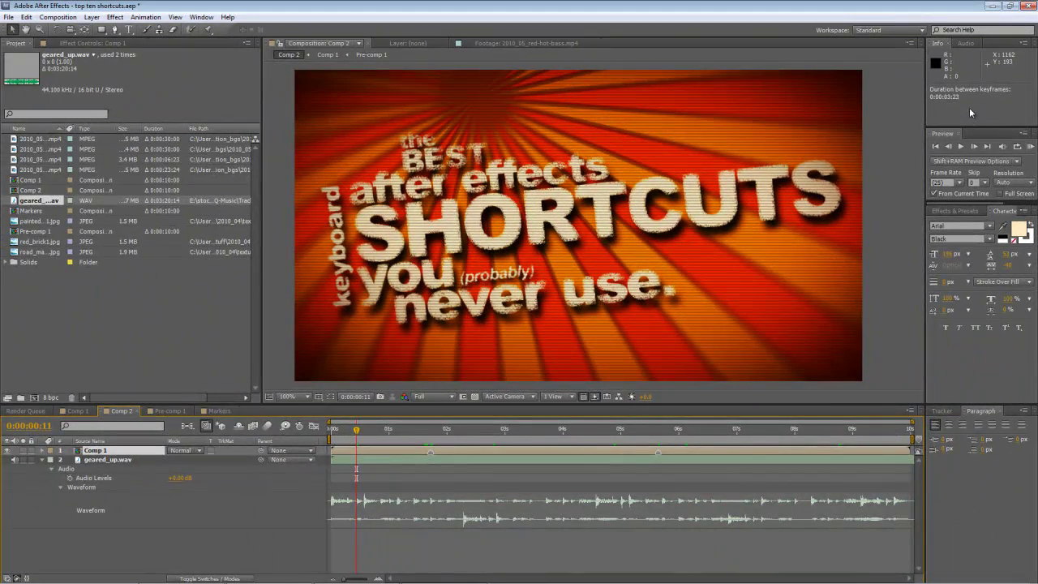
{"action": "left_click", "coordinate": [179, 538]}
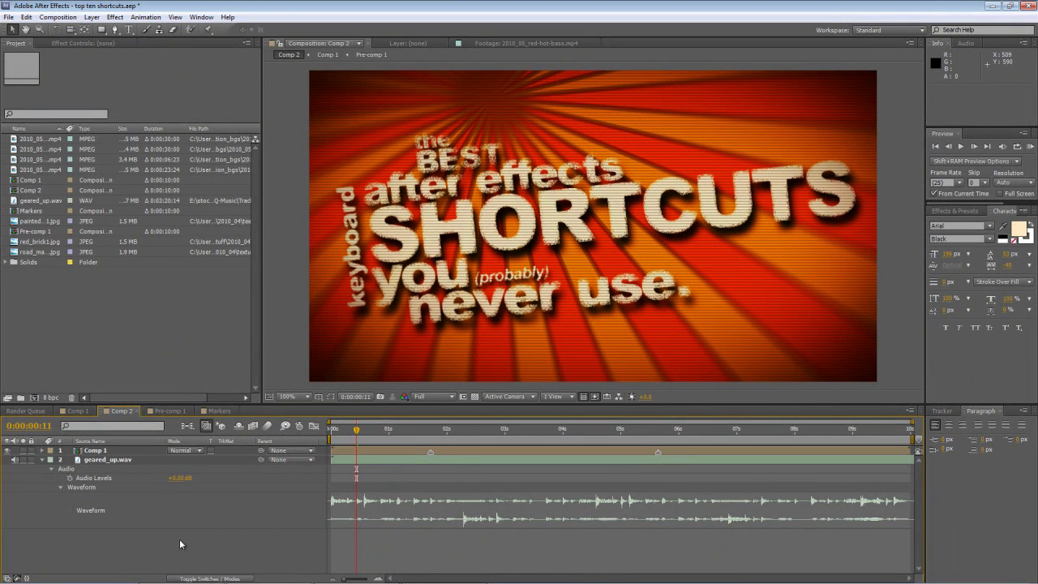
Create a new composition with a duration of 0:00:03:23
{"action": "key", "text": "ctrl+n"}
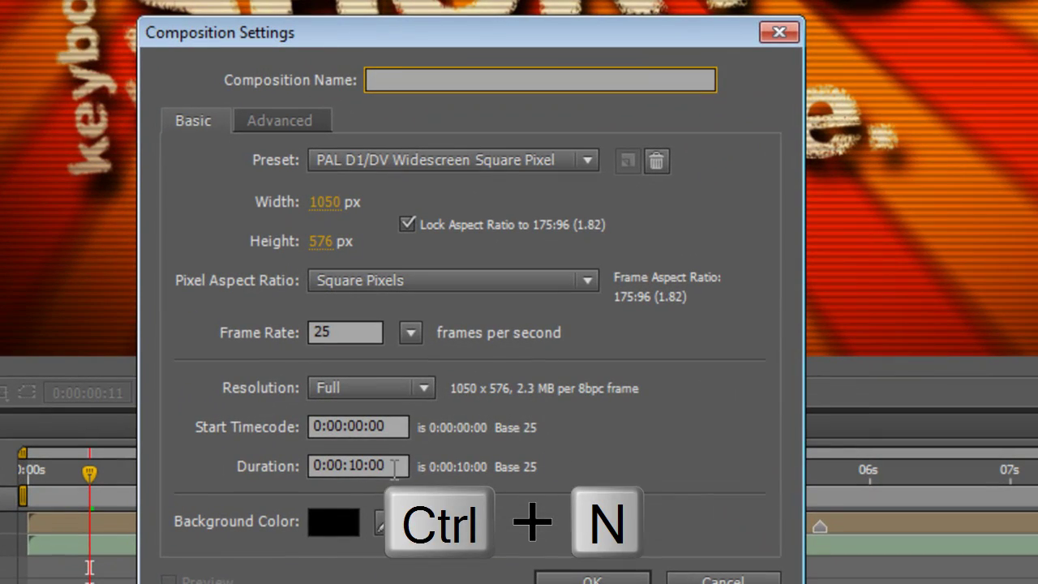
{"action": "left_click", "coordinate": [356, 466]}
{"action": "type", "text": "323"}
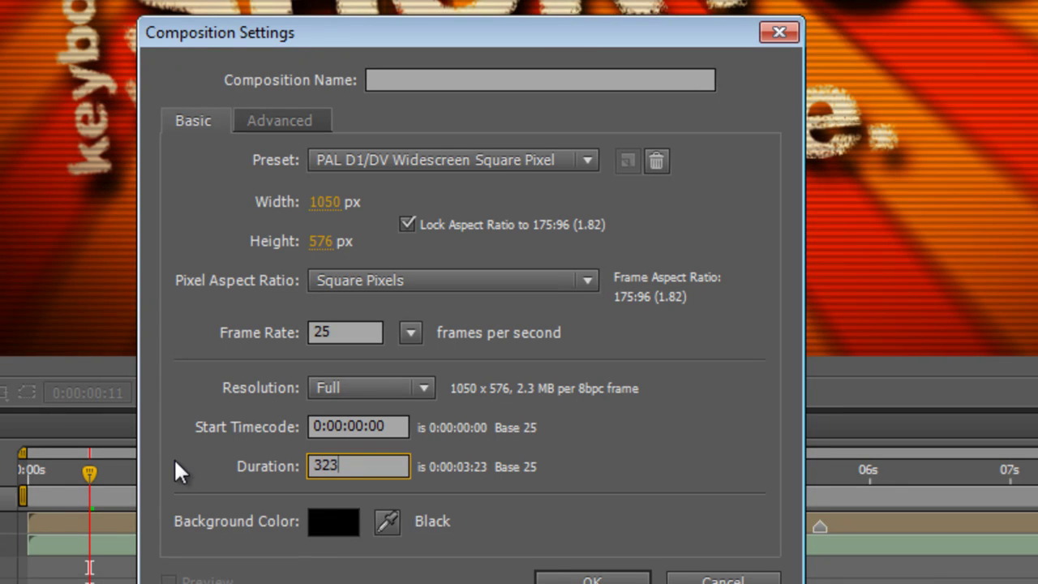
{"action": "key", "text": "Return"}
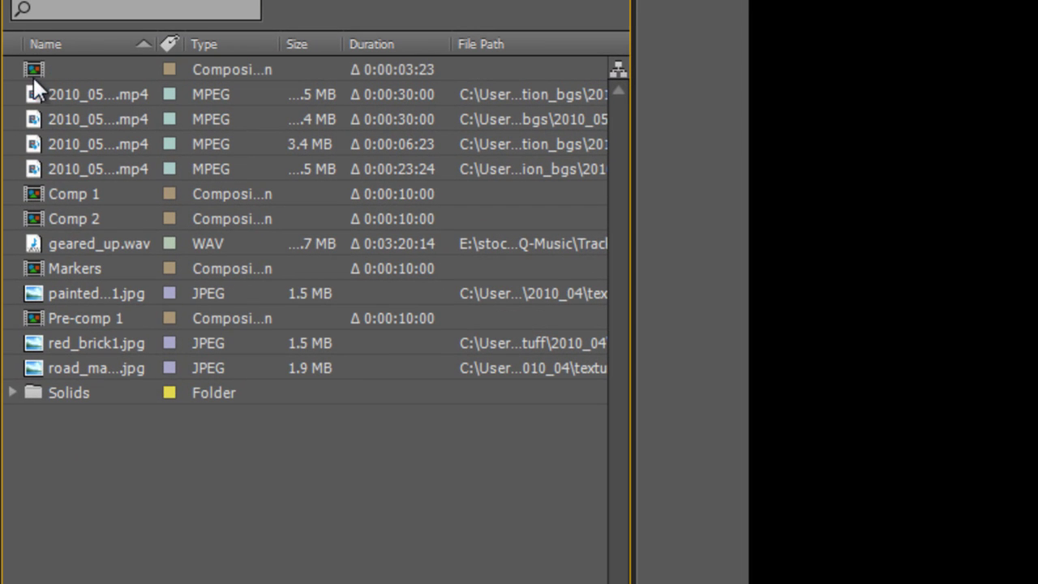
Place the new comp in Comp 2 spanning 0:00:01:18 to 0:00:05:16, then switch to Comp 1
{"action": "left_click_drag", "start_coordinate": [32, 75], "coordinate": [273, 257]}
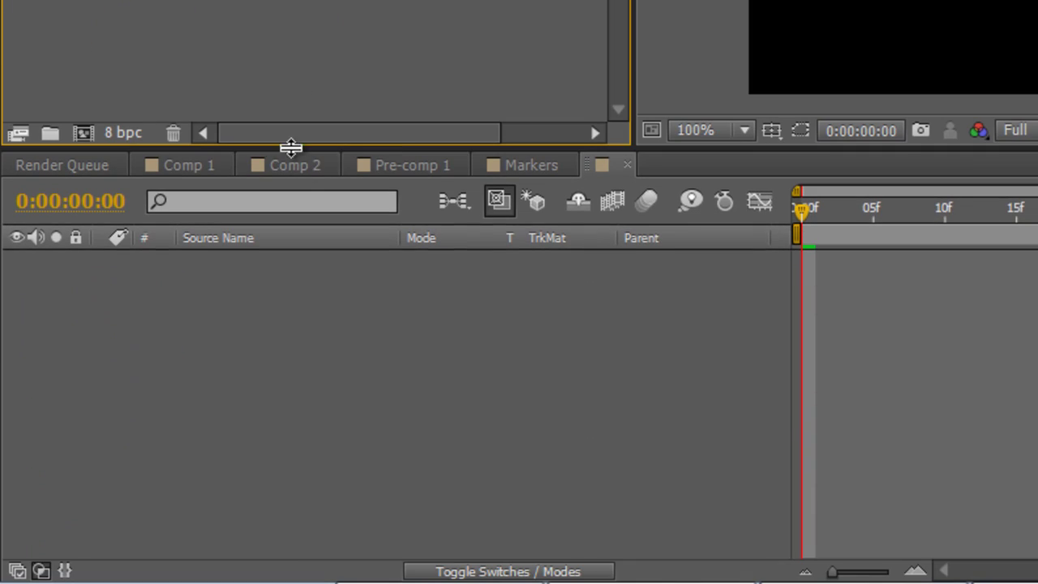
{"action": "left_click", "coordinate": [296, 165]}
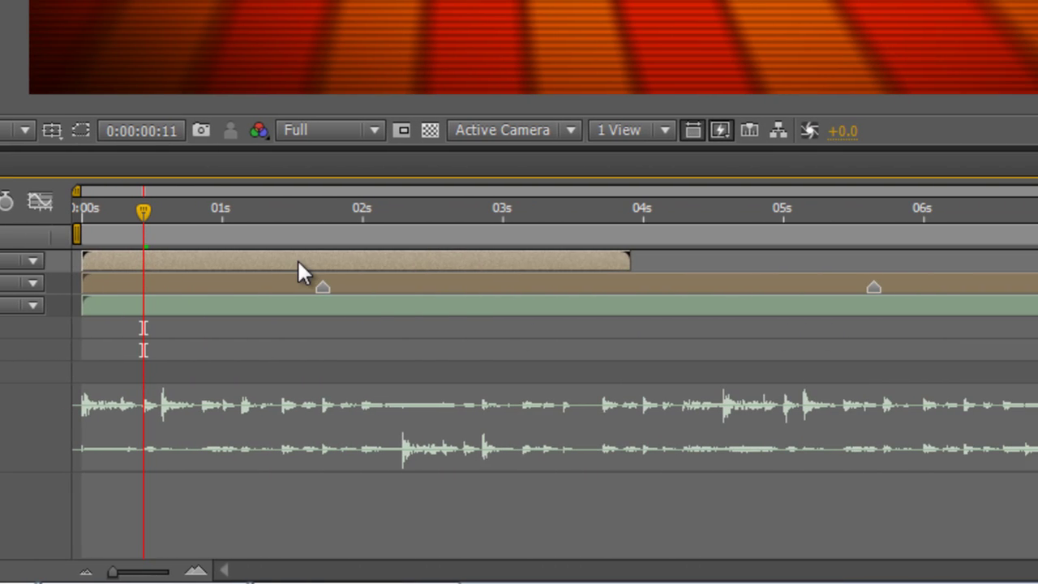
{"action": "left_click_drag", "start_coordinate": [811, 263], "coordinate": [1037, 274]}
{"action": "left_click_drag", "start_coordinate": [579, 280], "coordinate": [507, 284]}
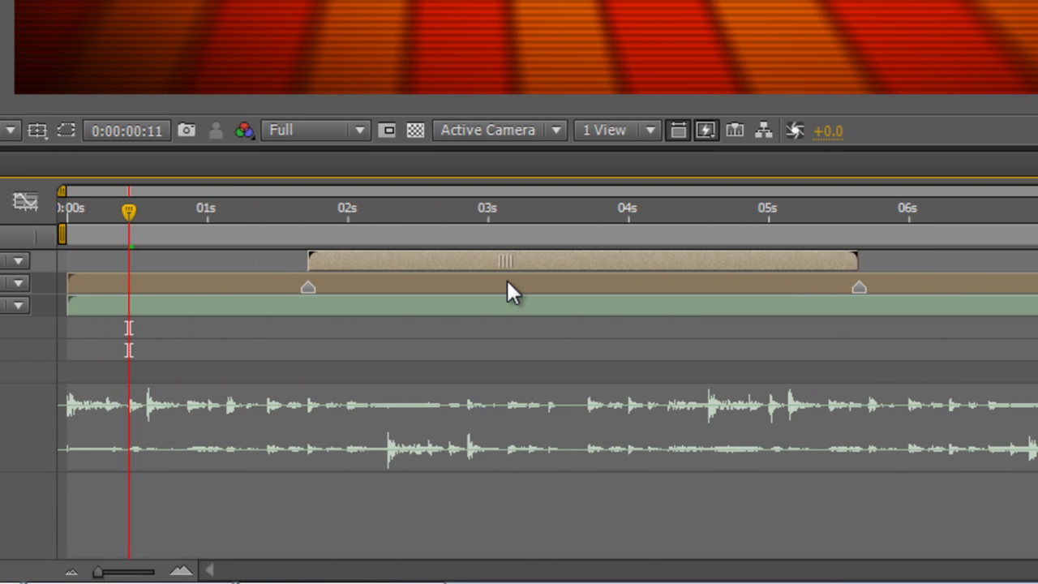
{"action": "left_click", "coordinate": [307, 224]}
{"action": "key", "text": "bracketleft"}
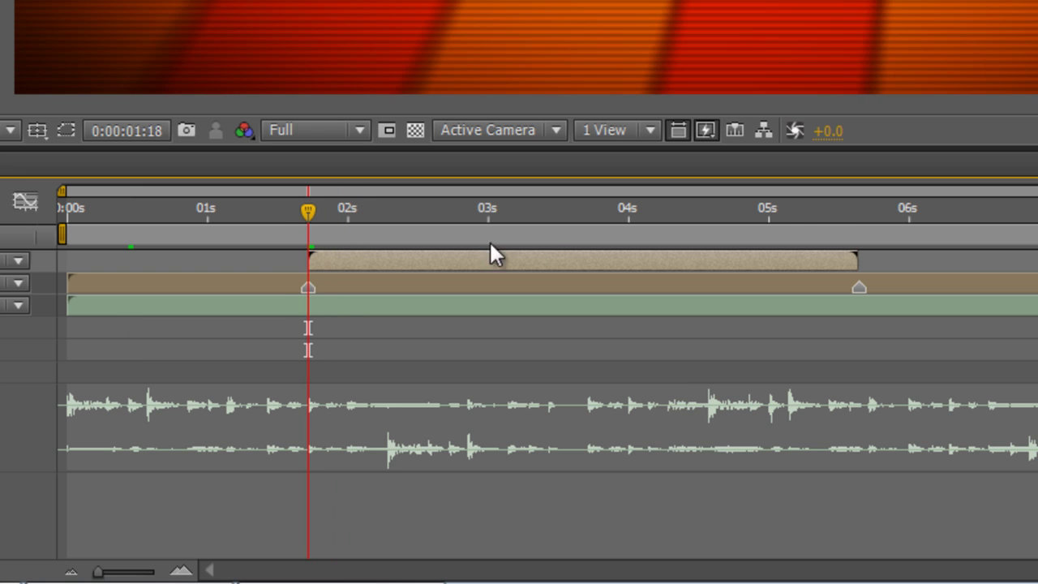
{"action": "left_click_drag", "start_coordinate": [817, 217], "coordinate": [858, 222]}
{"action": "key", "text": "bracketleft"}
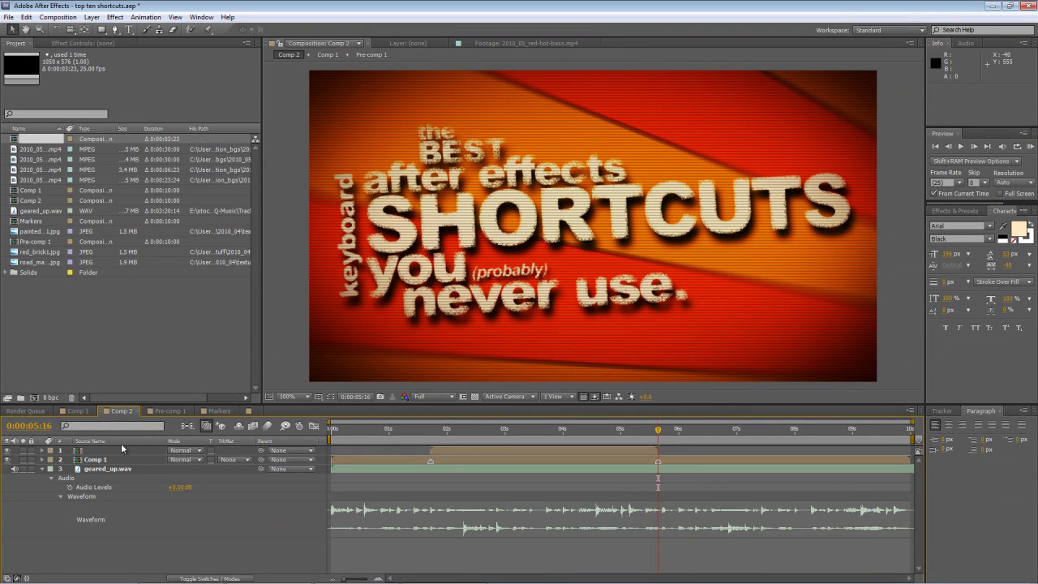
{"action": "left_click", "coordinate": [81, 411]}
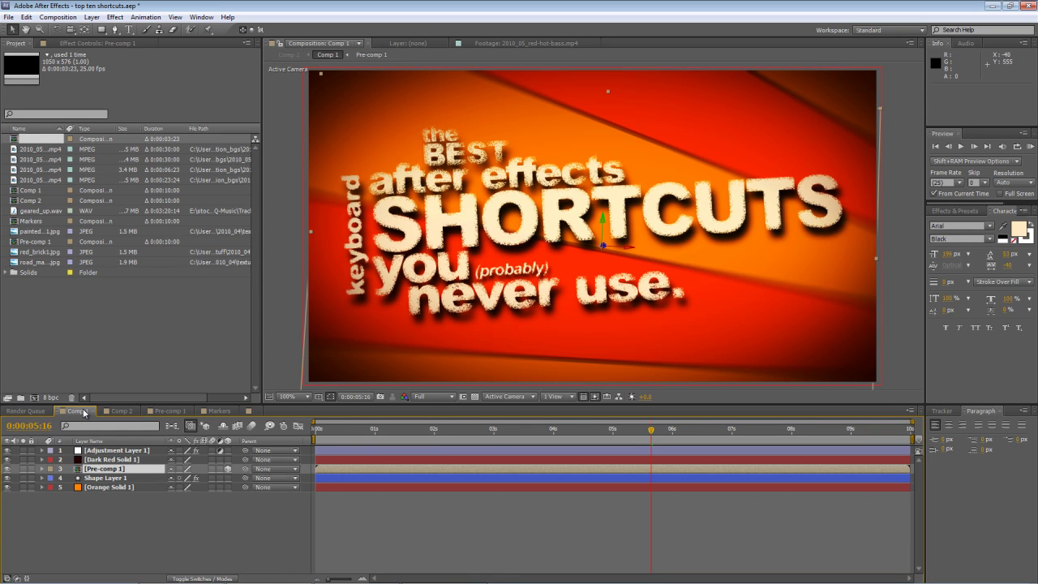
{"action": "left_click", "coordinate": [131, 470]}
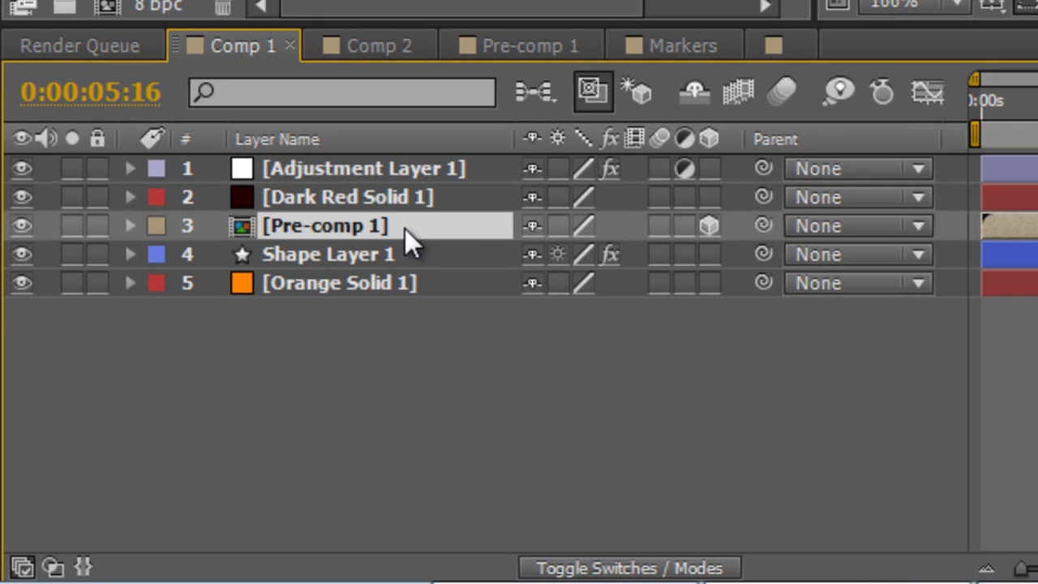
{"action": "key", "text": "Return"}
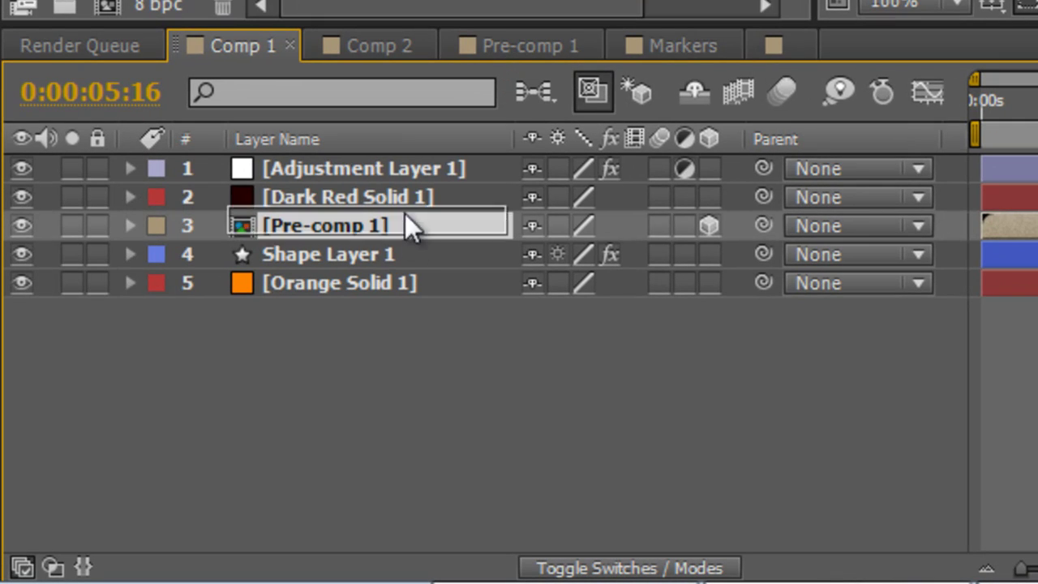
{"action": "mouse_move", "coordinate": [404, 227]}
{"action": "left_mouse_down"}
{"action": "mouse_move", "coordinate": [404, 195]}
{"action": "mouse_move", "coordinate": [407, 255]}
{"action": "mouse_move", "coordinate": [404, 210]}
{"action": "left_mouse_up"}
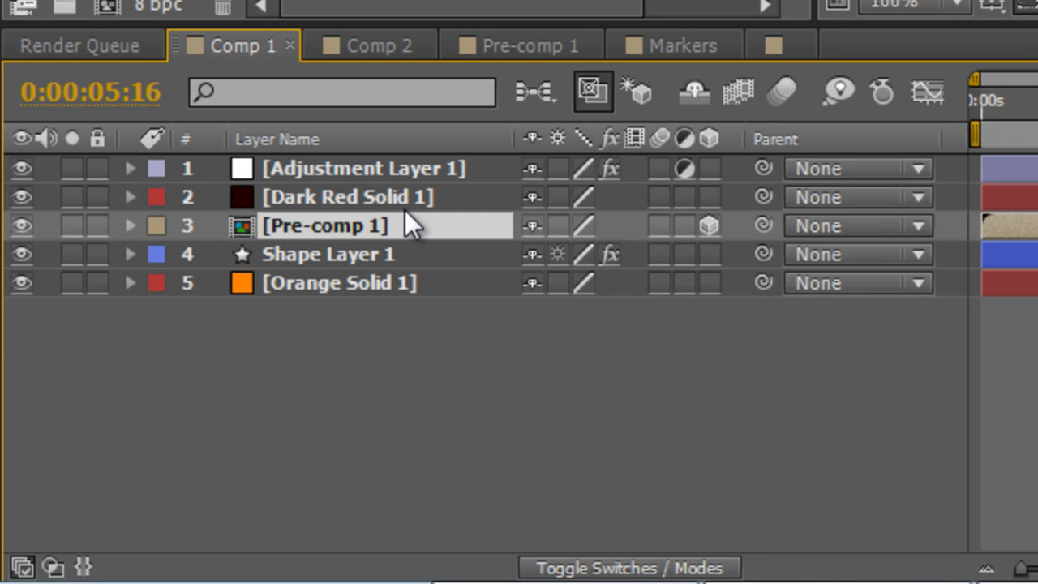
{"action": "key", "text": "ctrl+alt+Down"}
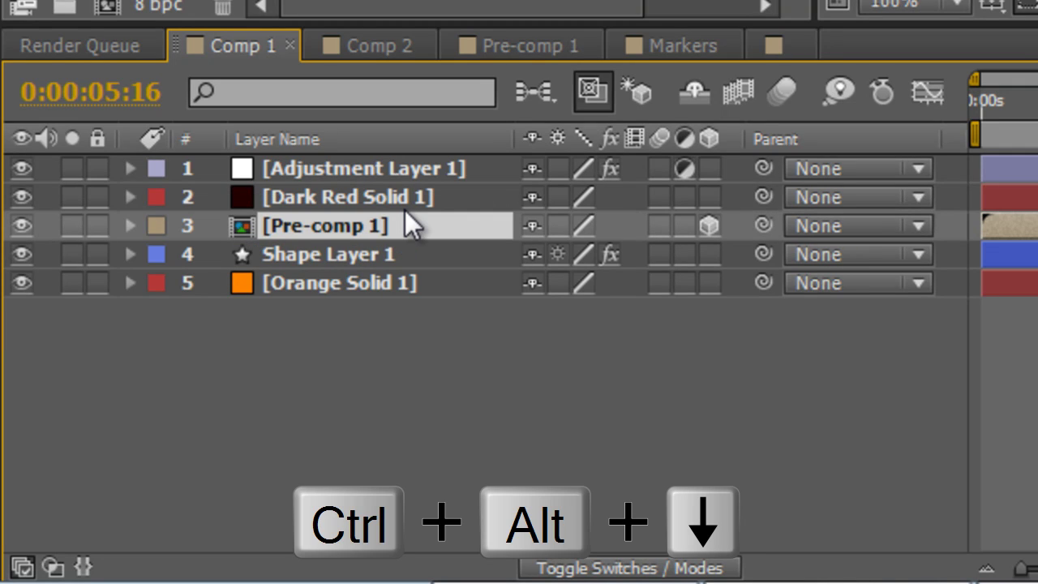
{"action": "key", "text": "ctrl+alt+Down"}
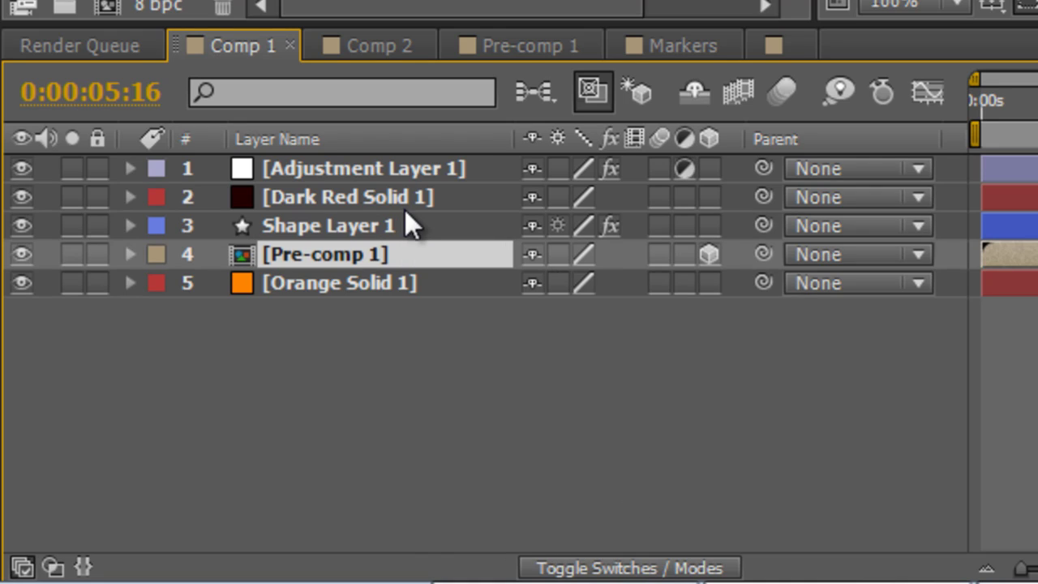
{"action": "key", "text": "ctrl+alt+Down"}
{"action": "key", "text": "ctrl+alt+Up"}
{"action": "key", "text": "ctrl+alt+Up"}
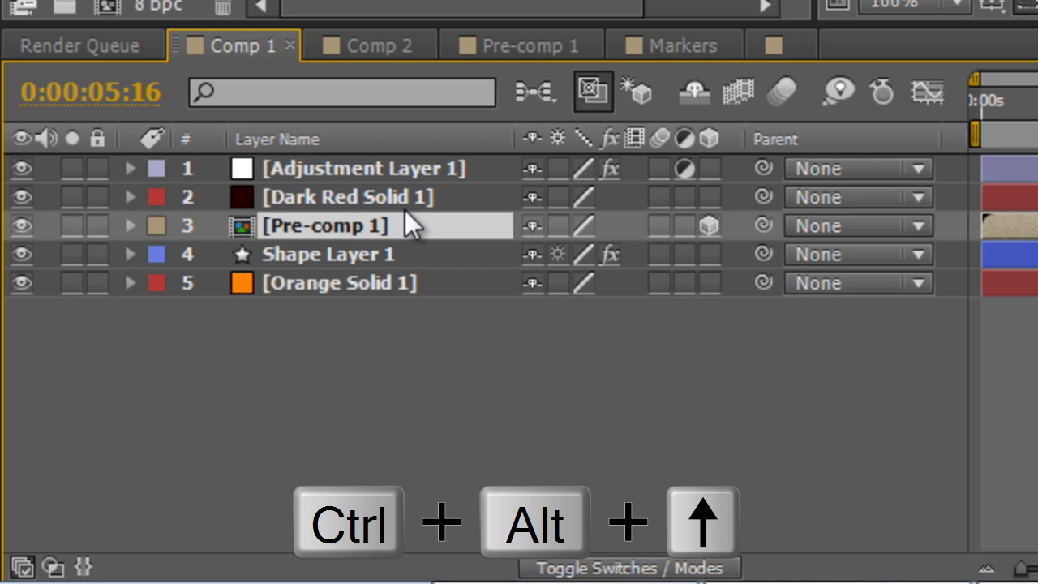
{"action": "key", "text": "ctrl+alt+Up"}
{"action": "key", "text": "ctrl+alt+Up"}
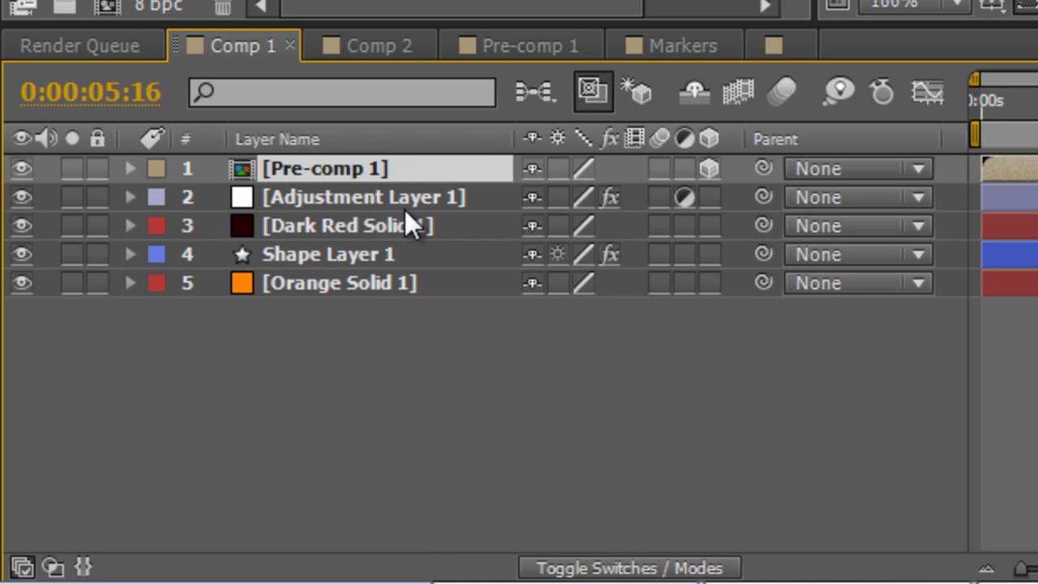
{"action": "key", "text": "ctrl+alt+Down"}
{"action": "key", "text": "ctrl+alt+Down"}
{"action": "key", "text": "ctrl+alt+Up"}
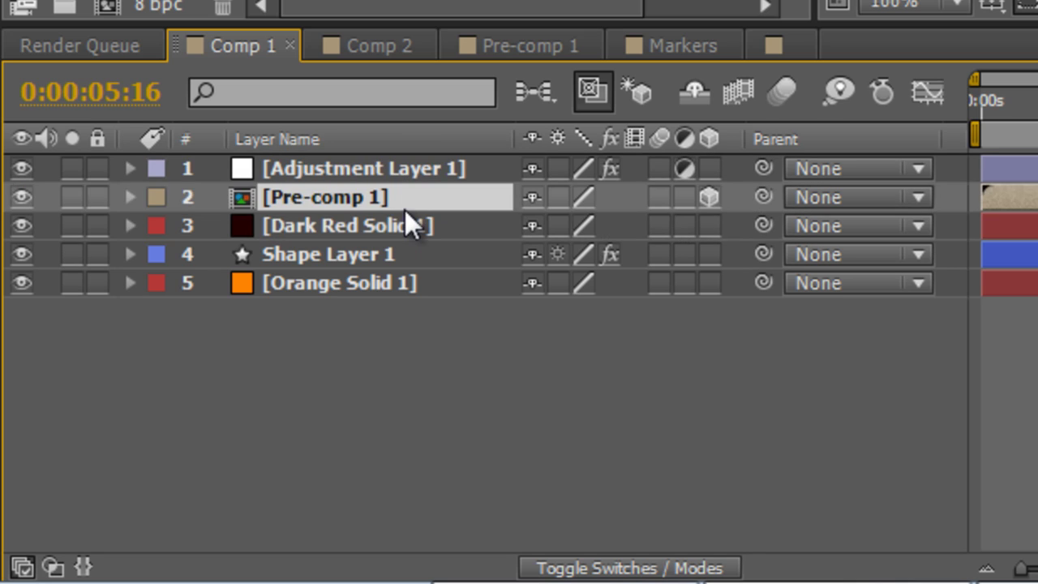
{"action": "key", "text": "ctrl+alt+Down"}
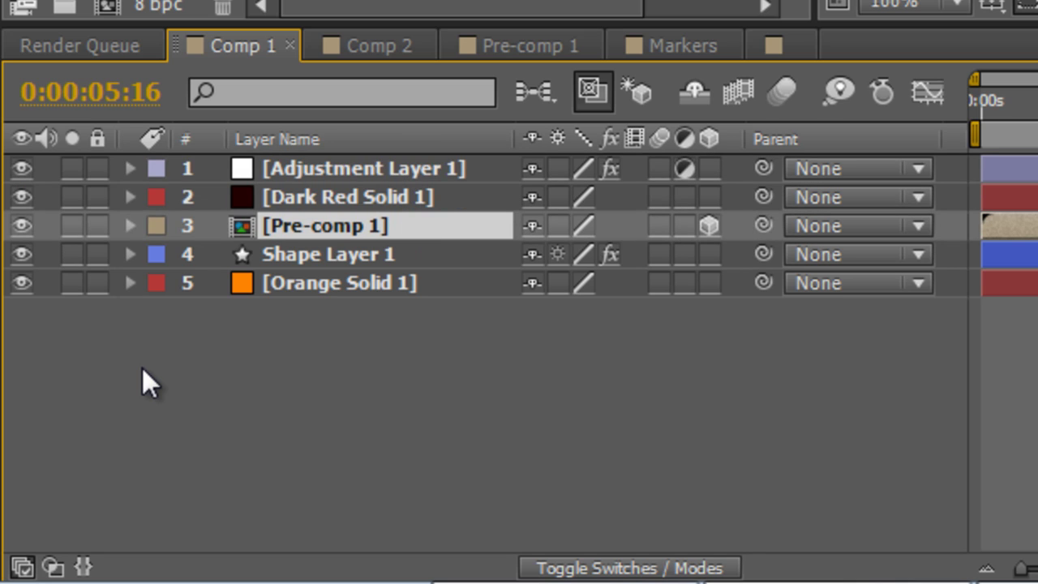
Toggle solo on Adjustment Layer 1, Dark Red Solid 1, Shape Layer 1 and Orange Solid 1
{"action": "left_click", "coordinate": [74, 171]}
{"action": "left_click", "coordinate": [74, 197]}
{"action": "left_click", "coordinate": [74, 251]}
{"action": "left_click", "coordinate": [78, 283]}
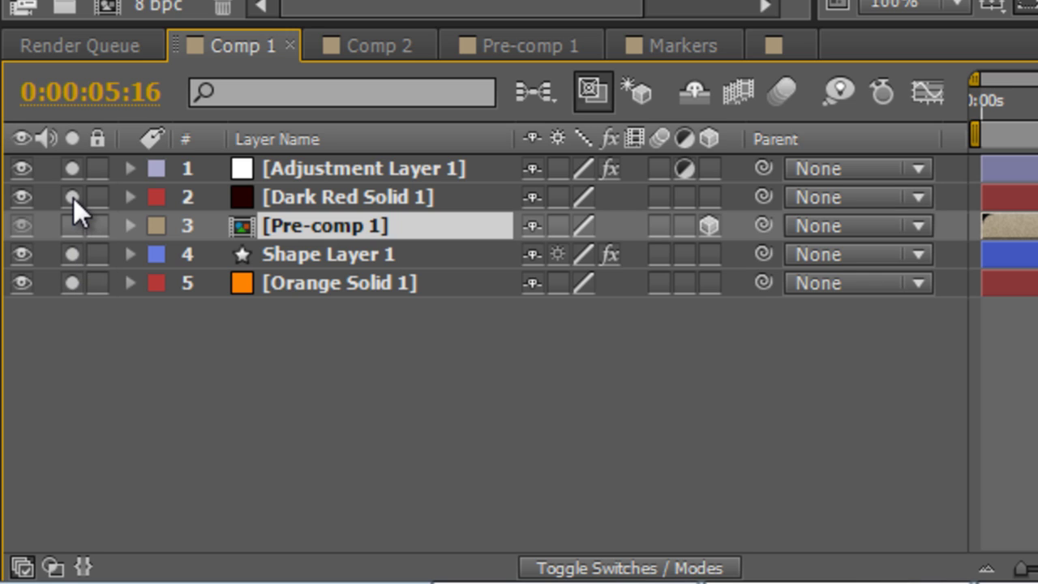
{"action": "left_click", "coordinate": [73, 170]}
{"action": "left_click", "coordinate": [72, 254]}
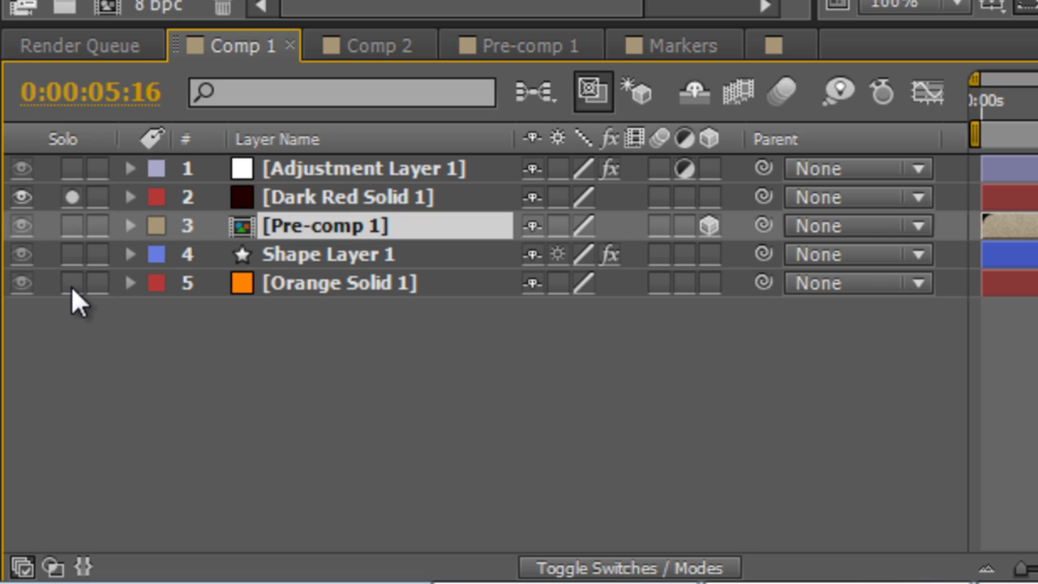
{"action": "left_click", "coordinate": [72, 254]}
{"action": "left_click", "coordinate": [71, 169]}
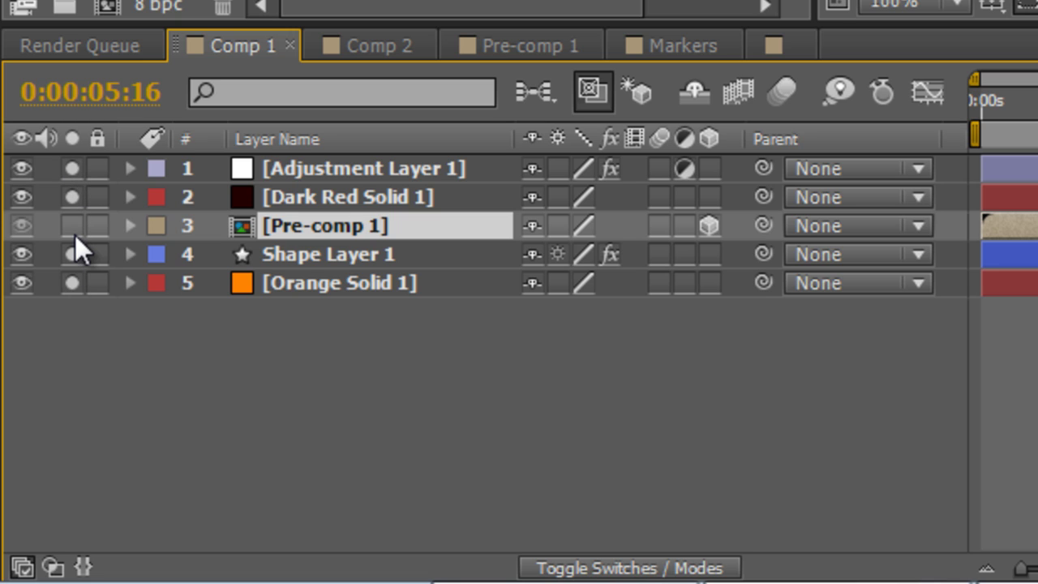
Alt-solo each layer exclusively in turn, finishing with only Pre-comp 1 soloed
{"action": "key", "text": "alt"}
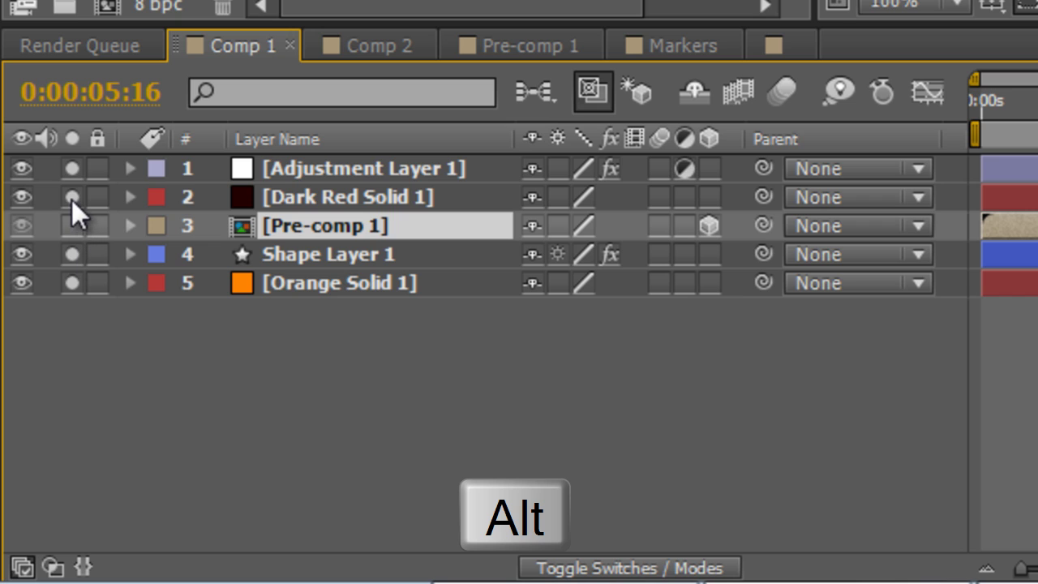
{"action": "left_click", "coordinate": [71, 200], "text": "alt"}
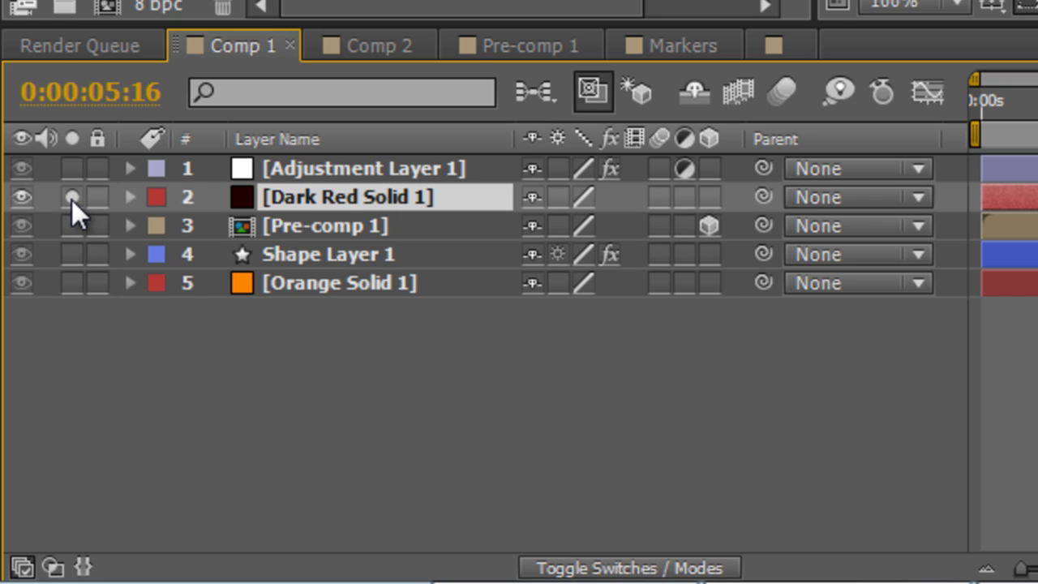
{"action": "left_click", "coordinate": [72, 168], "text": "alt"}
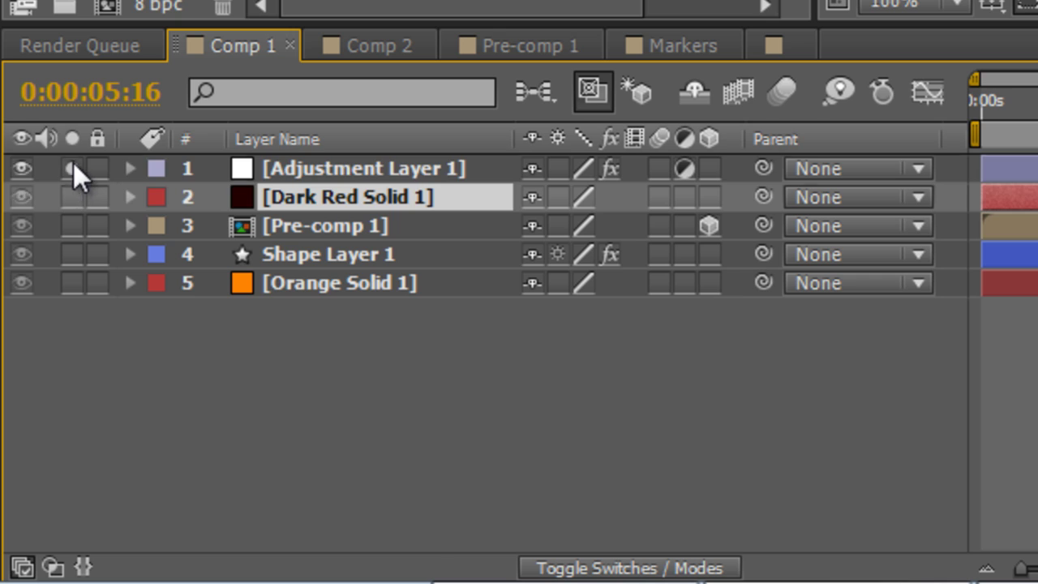
{"action": "left_click", "coordinate": [78, 224], "text": "alt"}
{"action": "left_click", "coordinate": [76, 255], "text": "alt"}
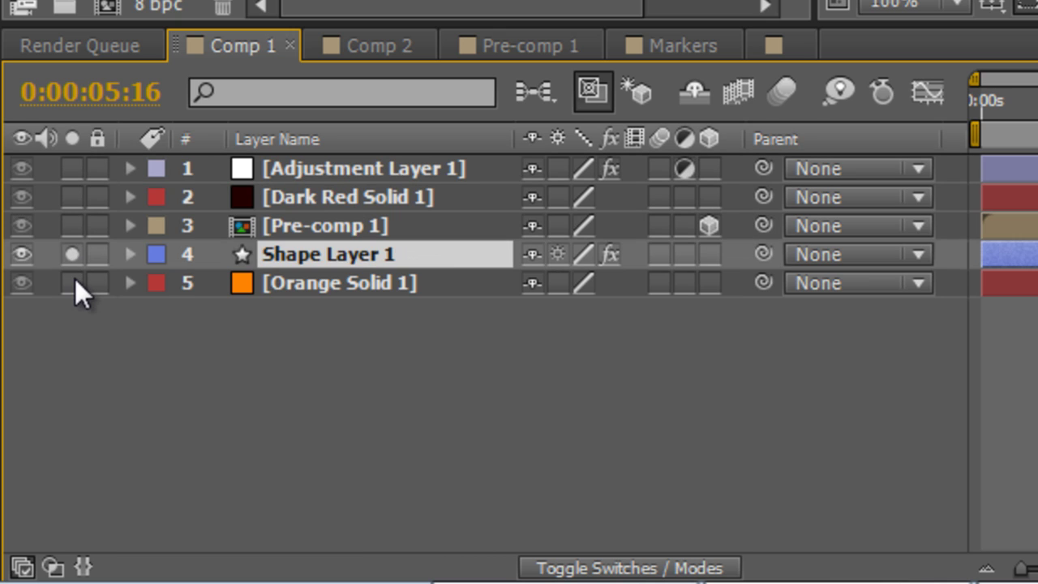
{"action": "left_click", "coordinate": [75, 278], "text": "alt"}
{"action": "left_click", "coordinate": [71, 198], "text": "alt"}
{"action": "left_click", "coordinate": [73, 168], "text": "alt"}
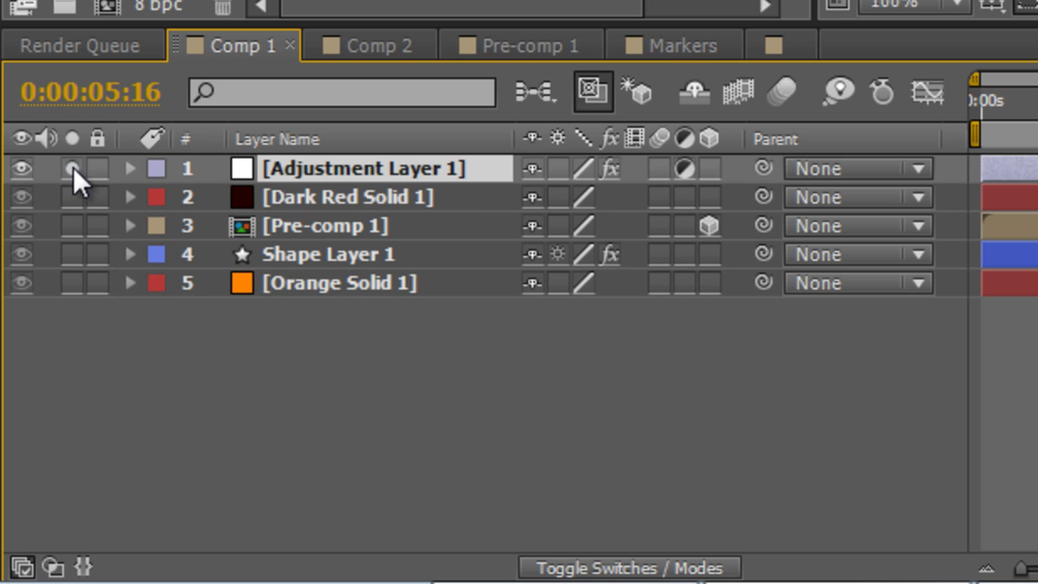
{"action": "left_click", "coordinate": [74, 224], "text": "alt"}
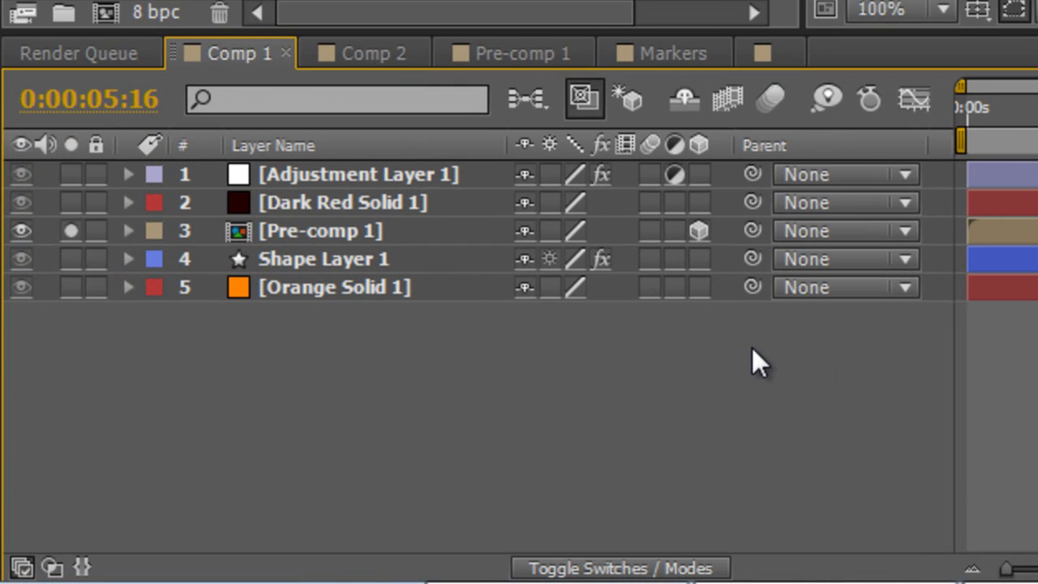
Reveal Pre-comp 1's Rotation and nudge it in small and Shift-sized steps to steepen the tilt
{"action": "left_click", "coordinate": [429, 223]}
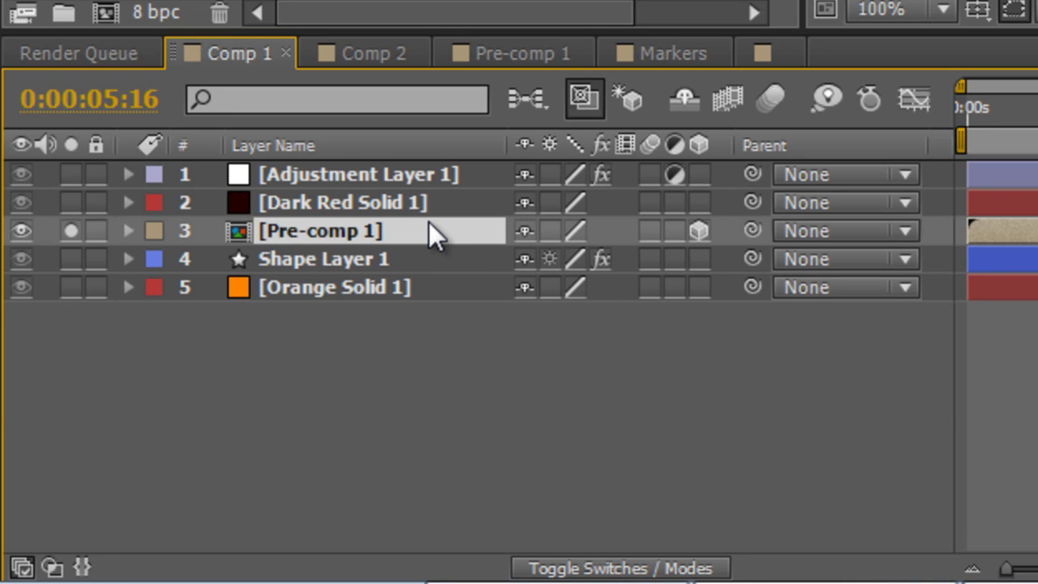
{"action": "key", "text": "r"}
{"action": "key", "text": "r"}
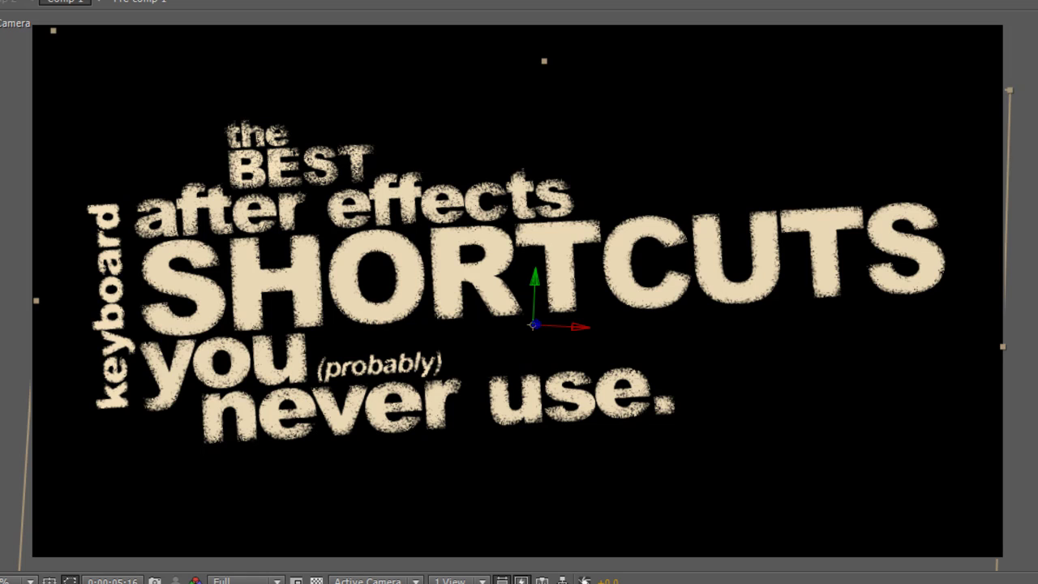
{"action": "key", "text": "minus"}
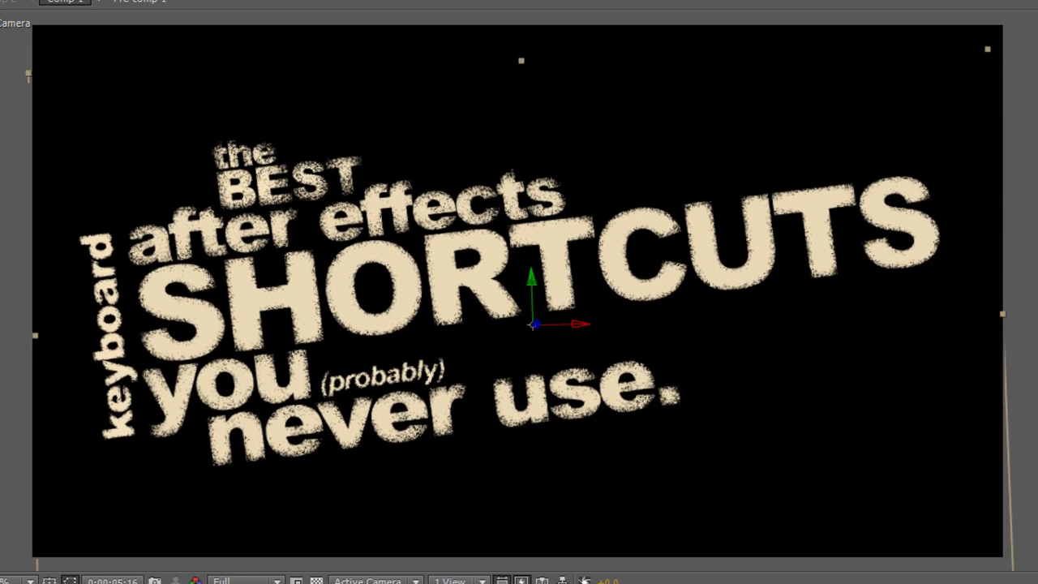
{"action": "key", "text": "plus"}
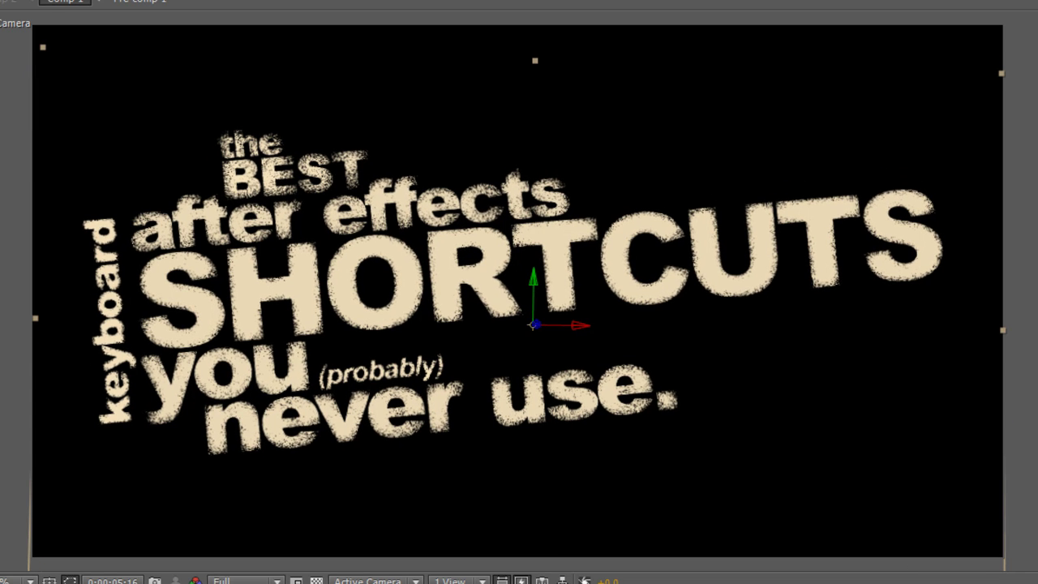
{"action": "key", "text": "shift+minus"}
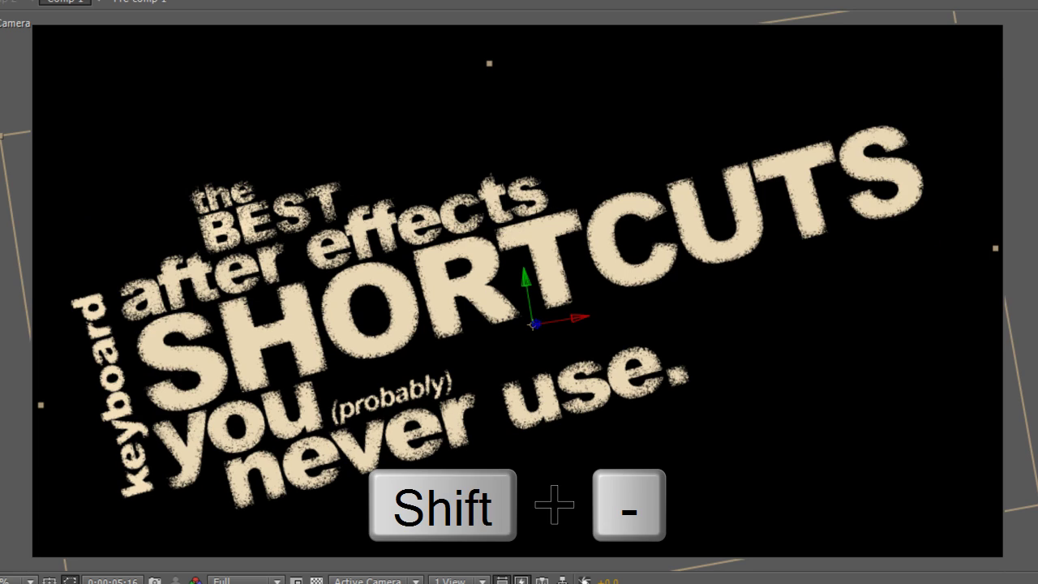
{"action": "key", "text": "shift+minus"}
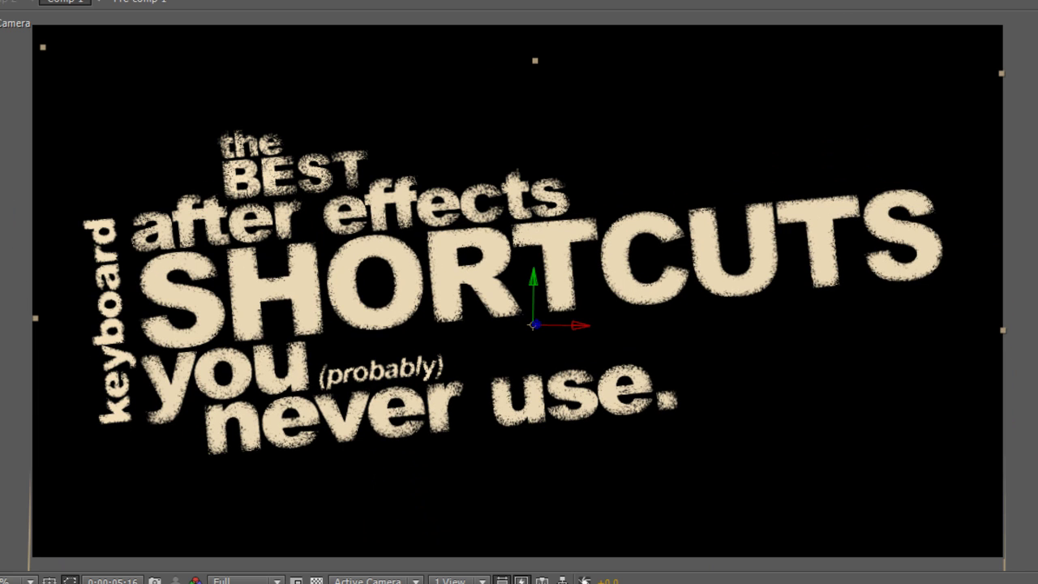
{"action": "key", "text": "shift+plus"}
{"action": "key", "text": "shift+plus"}
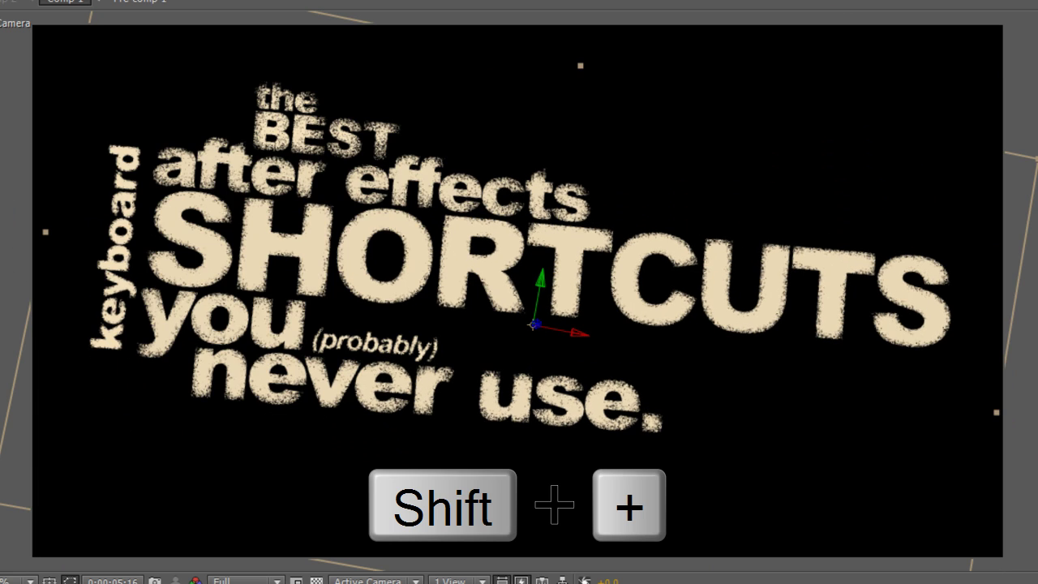
{"action": "key", "text": "shift+plus"}
{"action": "key", "text": "shift+plus"}
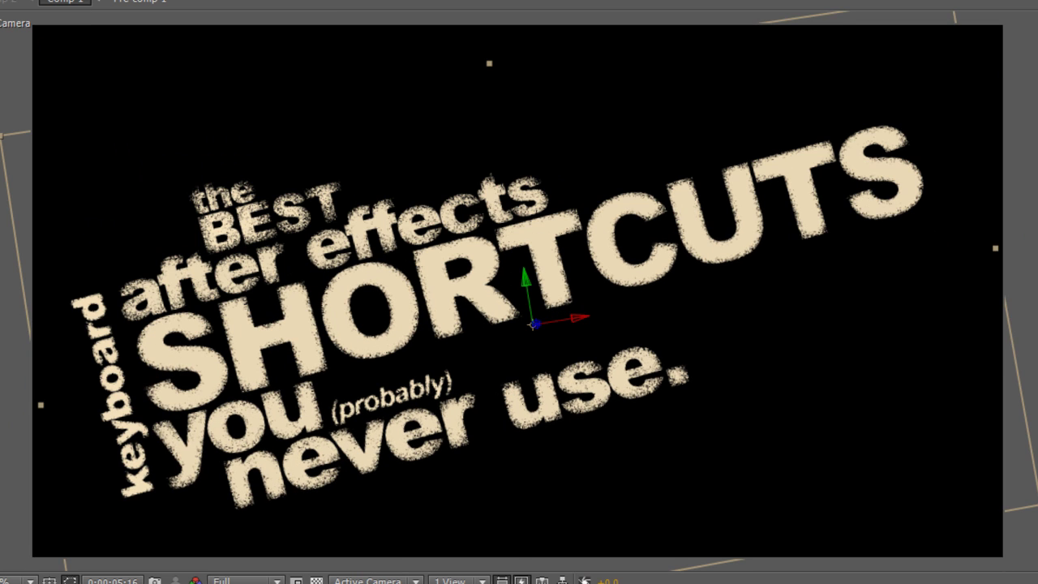
{"action": "key", "text": "shift+plus"}
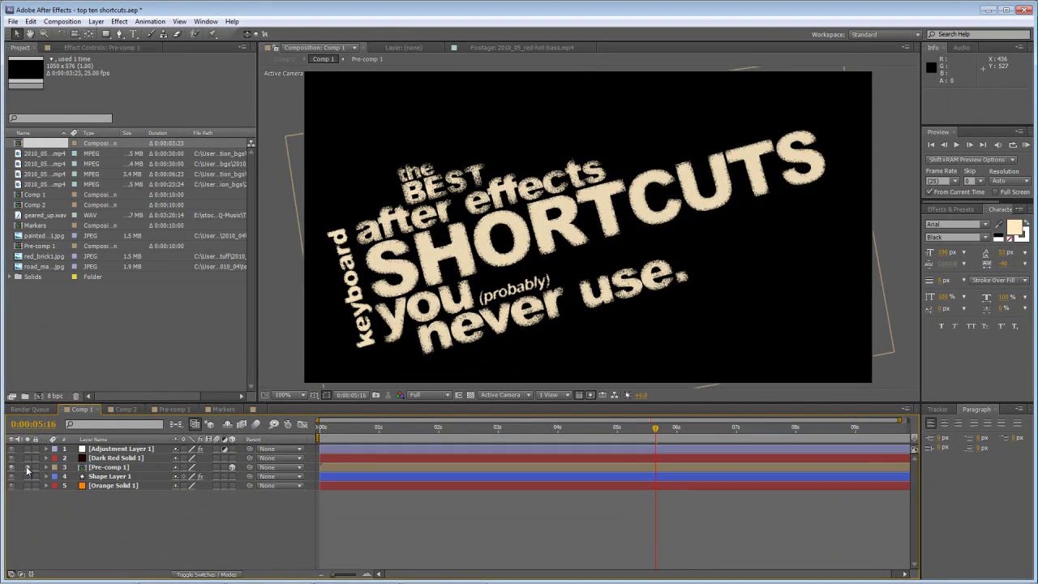
Turn off Pre-comp 1's solo and toggle the maximized viewer with the ` key
{"action": "left_click", "coordinate": [28, 469]}
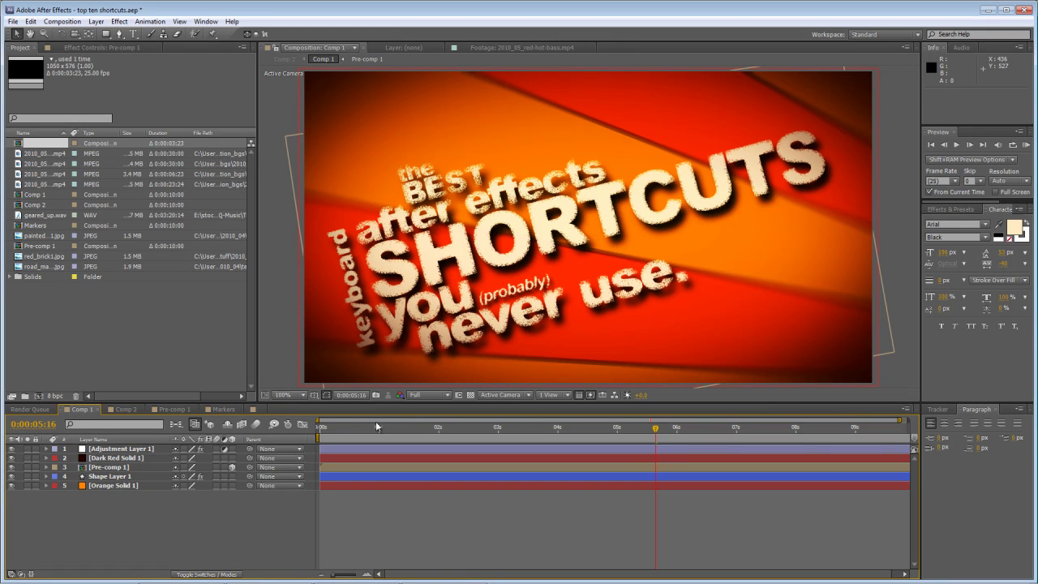
{"action": "left_click", "coordinate": [560, 223]}
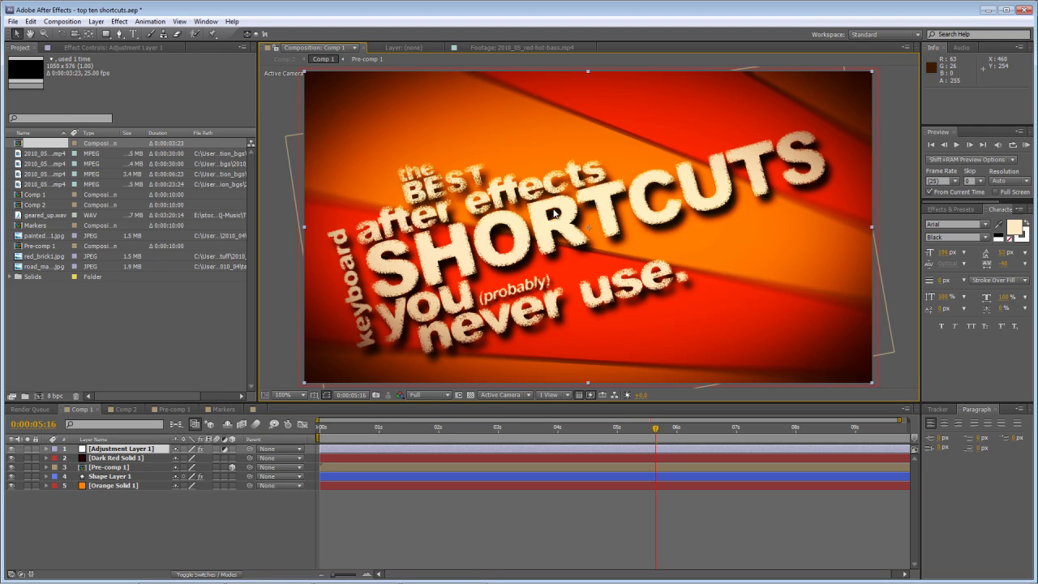
{"action": "key", "text": "grave"}
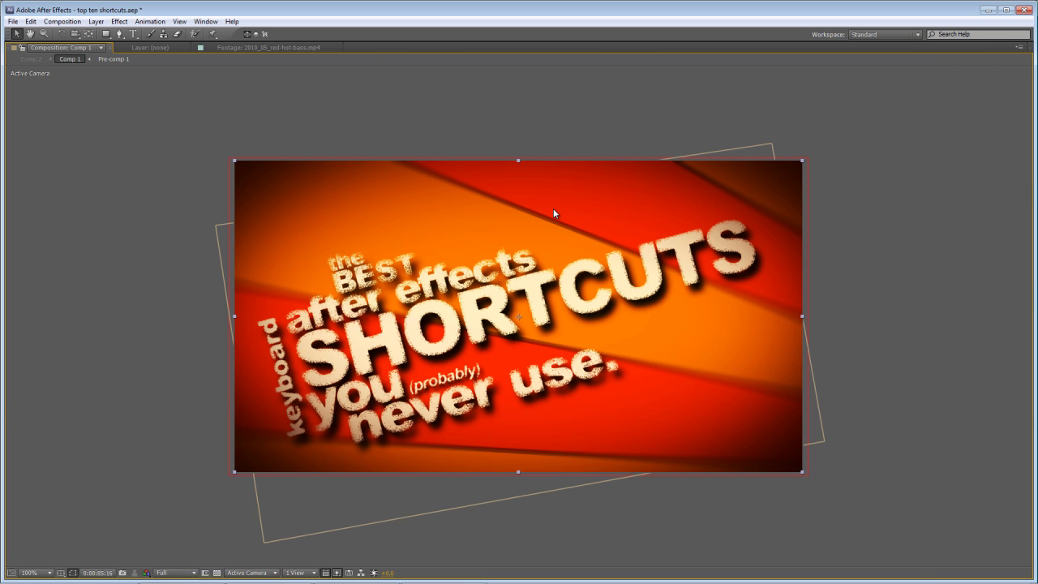
{"action": "key", "text": "grave"}
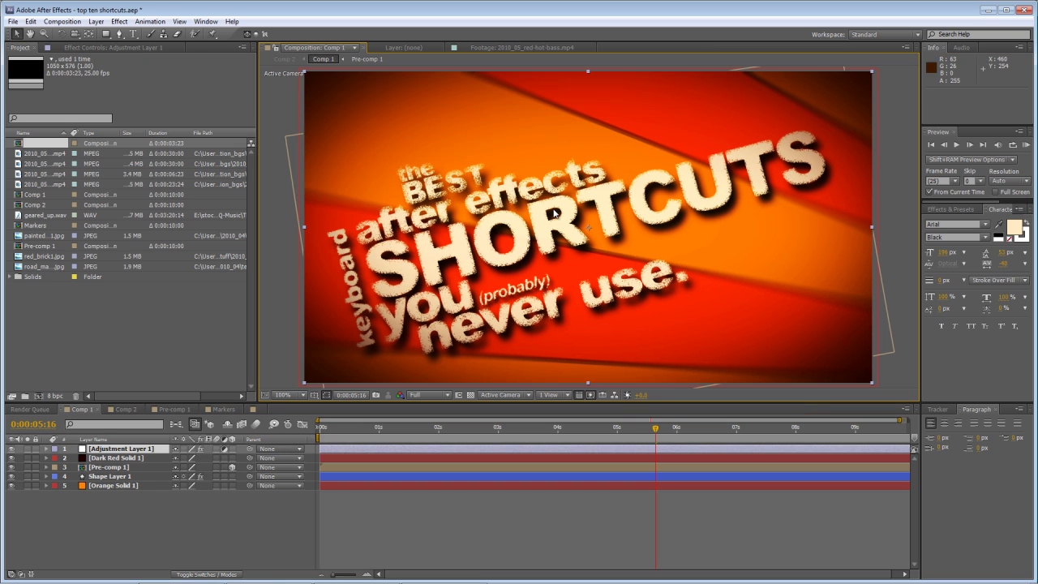
{"action": "left_click", "coordinate": [173, 519]}
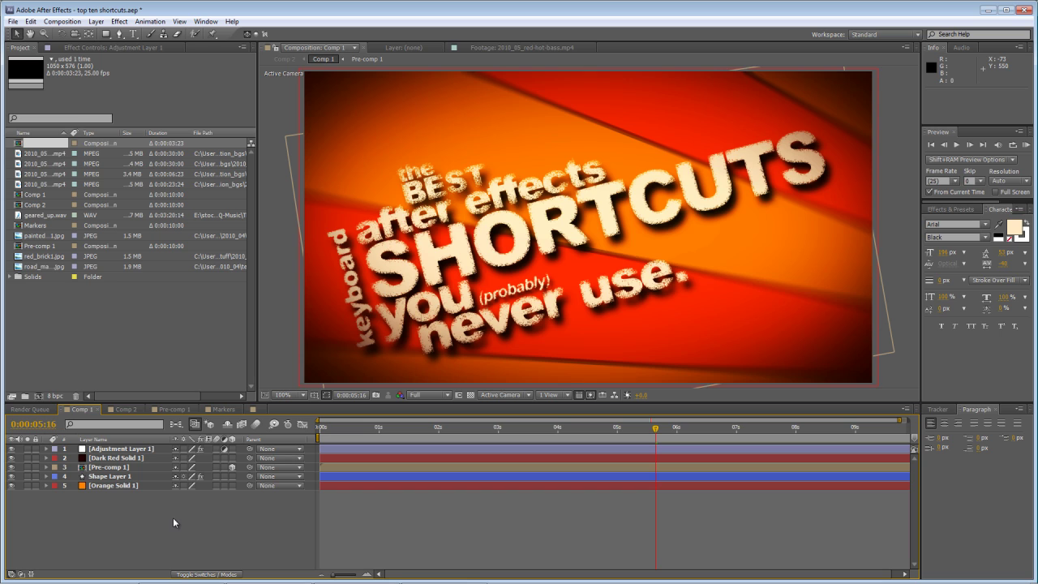
Maximize the timeline and reveal all layers' animated properties with Ctrl+A and U
{"action": "key", "text": "grave"}
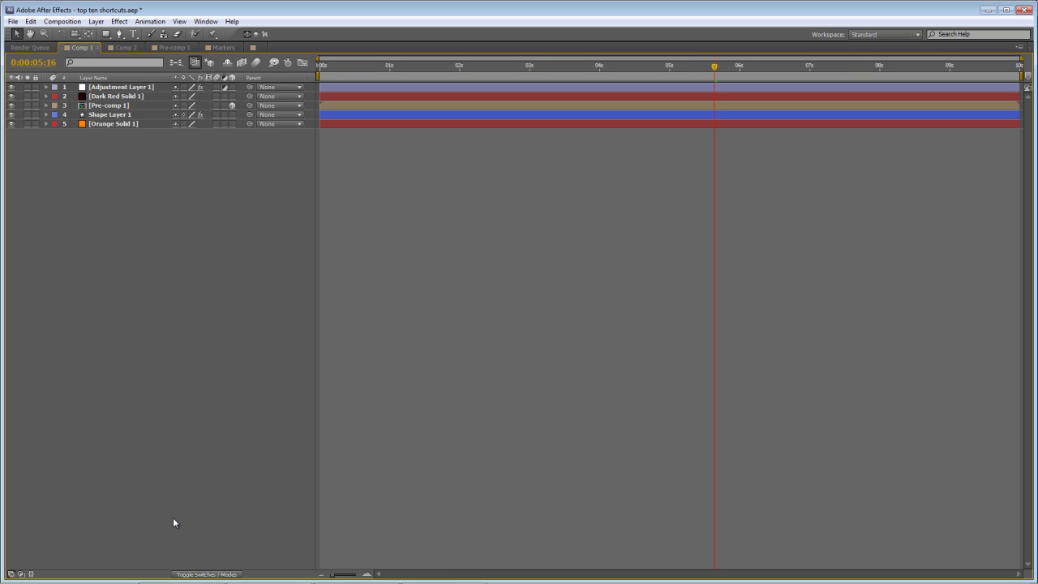
{"action": "key", "text": "ctrl+a"}
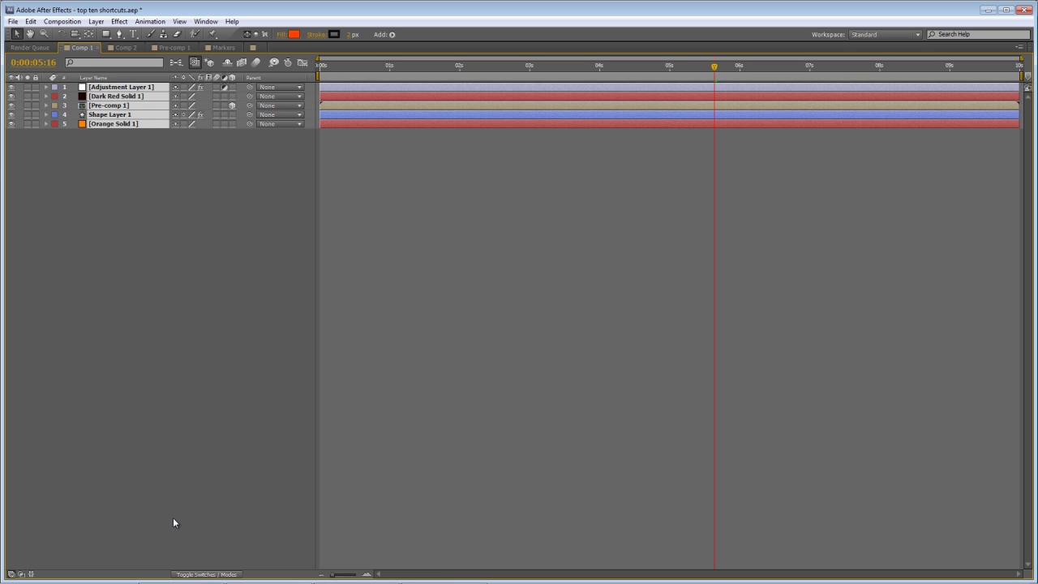
{"action": "key", "text": "u"}
{"action": "left_click", "coordinate": [225, 443]}
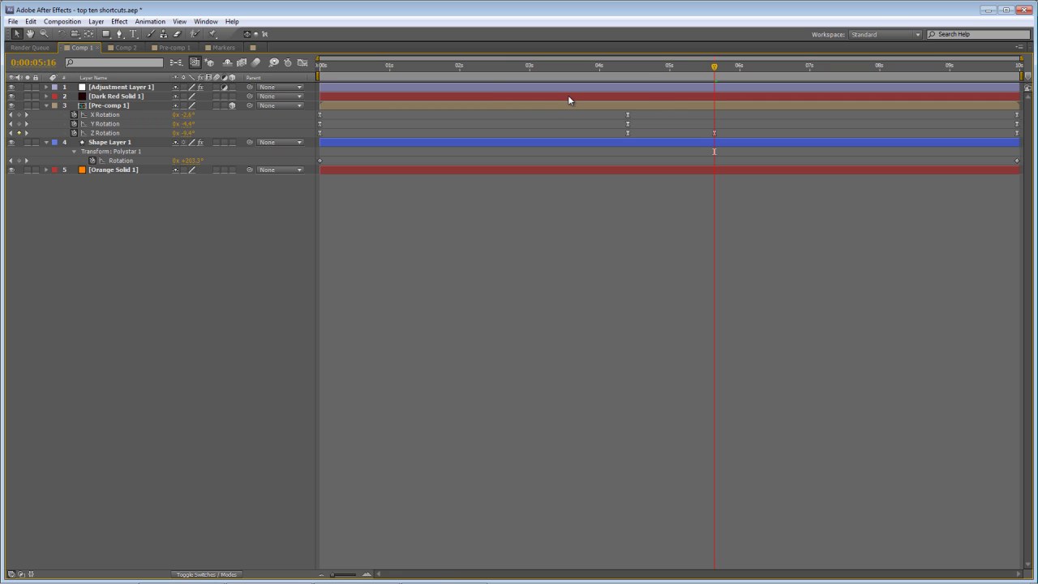
{"action": "key", "text": "grave"}
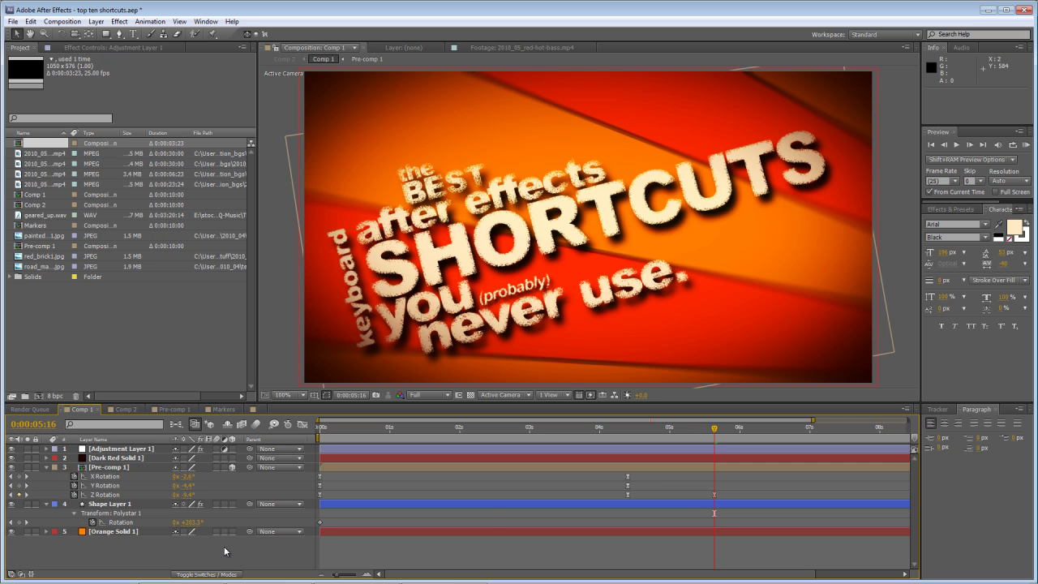
Toggle full-screen mode with Ctrl+\ on, off, and back on
{"action": "key", "text": "ctrl+backslash"}
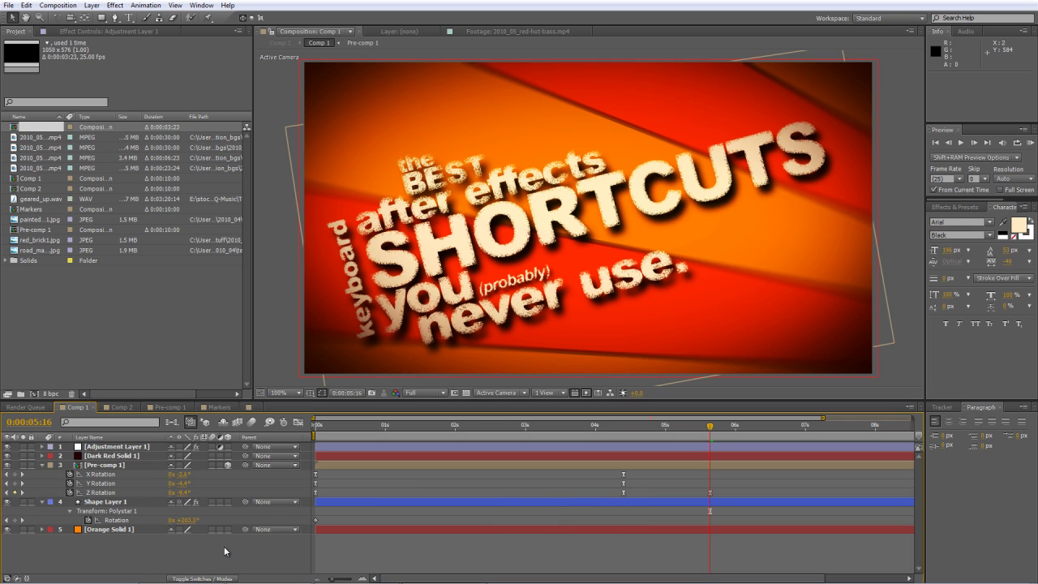
{"action": "key", "text": "ctrl+backslash"}
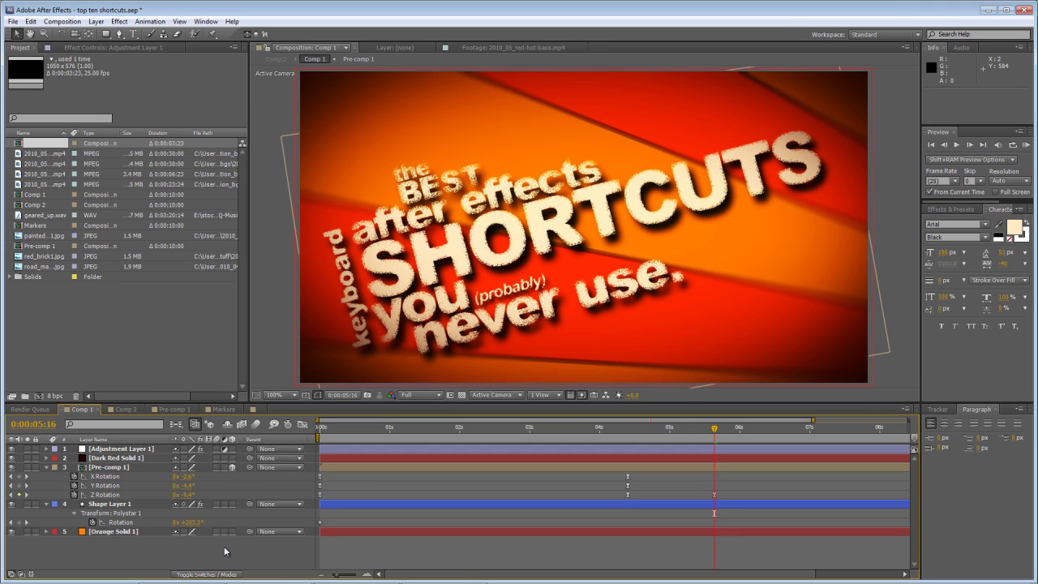
{"action": "key", "text": "ctrl+backslash"}
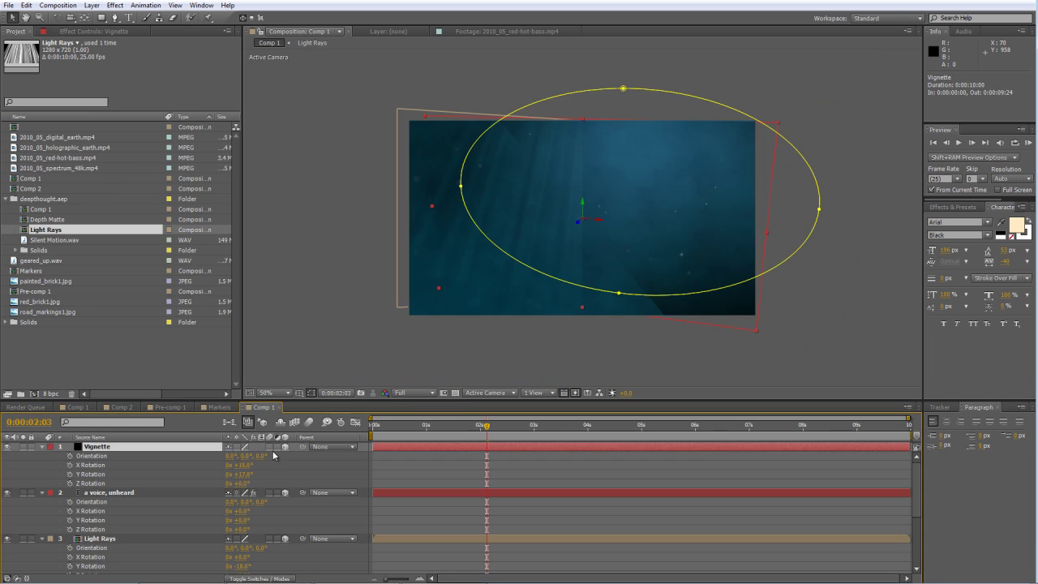
Select the Vignette, 'a voice, unheard' and Light Rays layers, then hide layer controls with Ctrl+Shift+H
{"action": "left_click", "coordinate": [290, 469]}
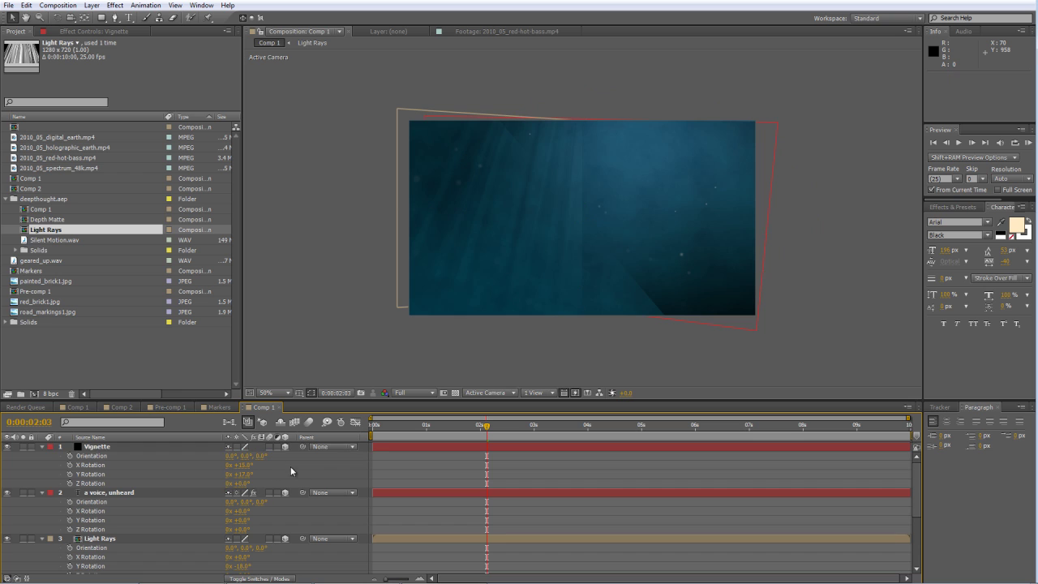
{"action": "left_click", "coordinate": [156, 446]}
{"action": "left_click", "coordinate": [159, 492], "text": "shift"}
{"action": "scroll", "coordinate": [172, 477], "scroll_direction": "down", "scroll_amount": 1}
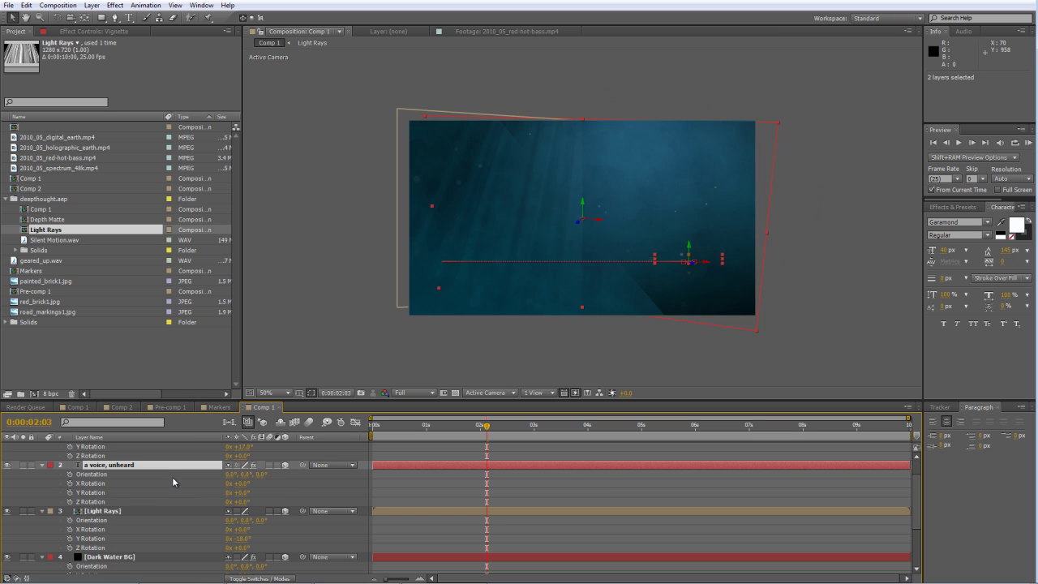
{"action": "left_click", "coordinate": [161, 511]}
{"action": "left_click", "coordinate": [160, 529]}
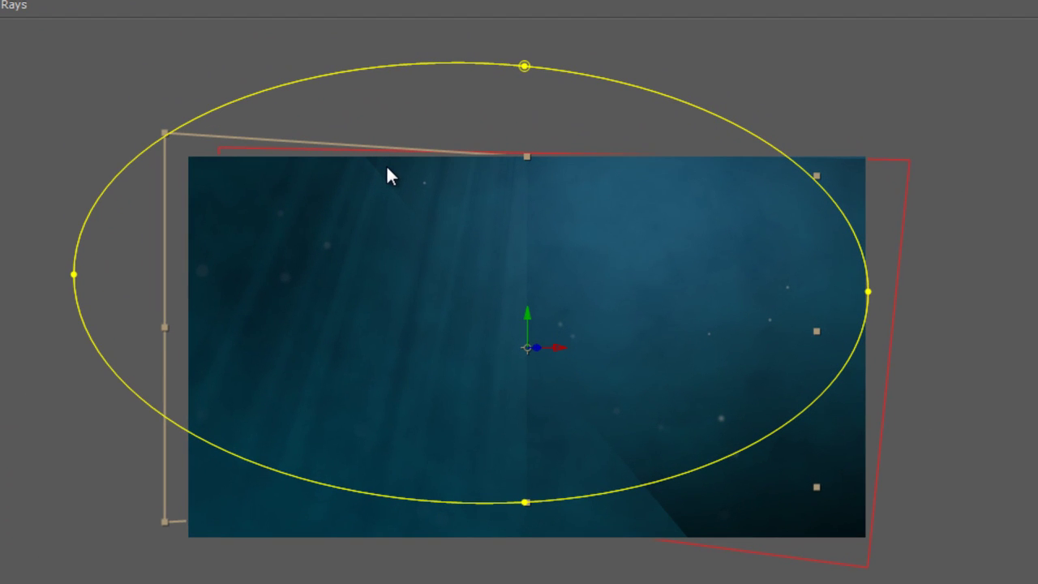
{"action": "key", "text": "ctrl+shift+h"}
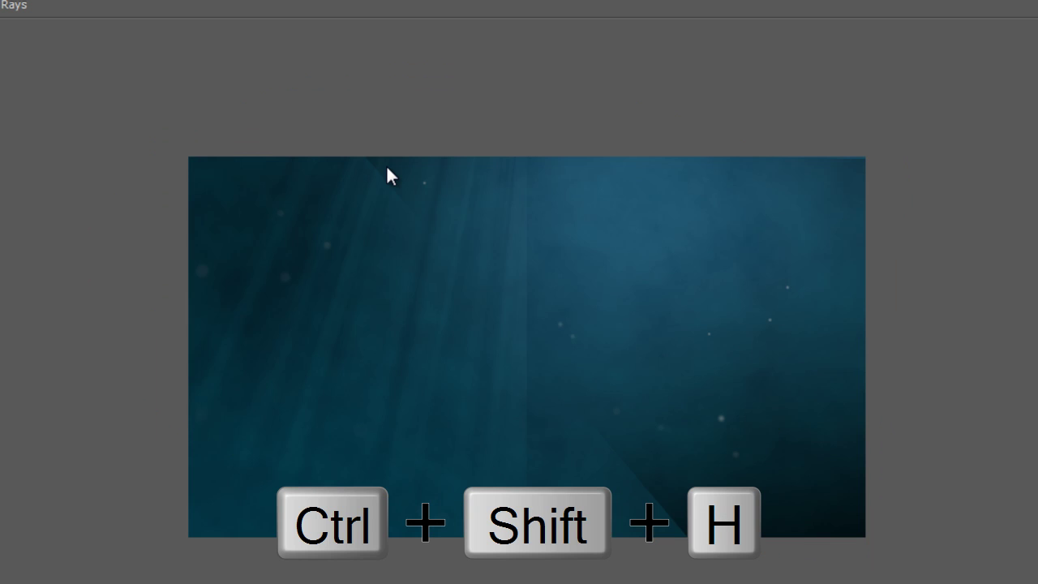